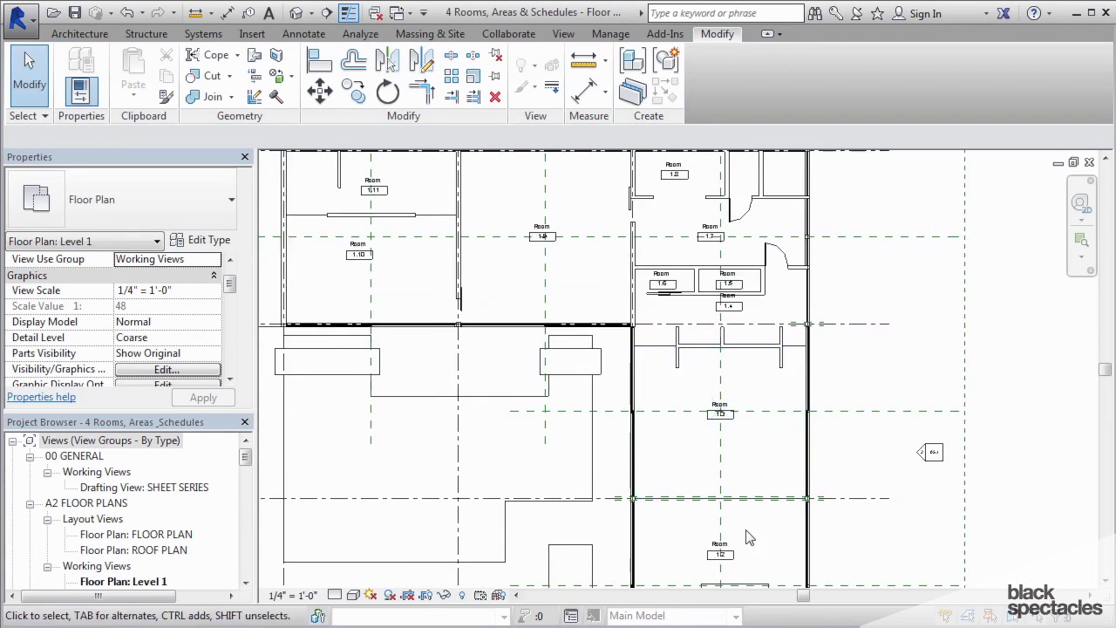
Rename room 1.2's tag to DINING ROOM on the Level 1 plan.
{"action": "scroll", "coordinate": [748, 538], "scroll_direction": "up", "scroll_amount": 2}
{"action": "scroll", "coordinate": [711, 375], "scroll_direction": "up", "scroll_amount": 2}
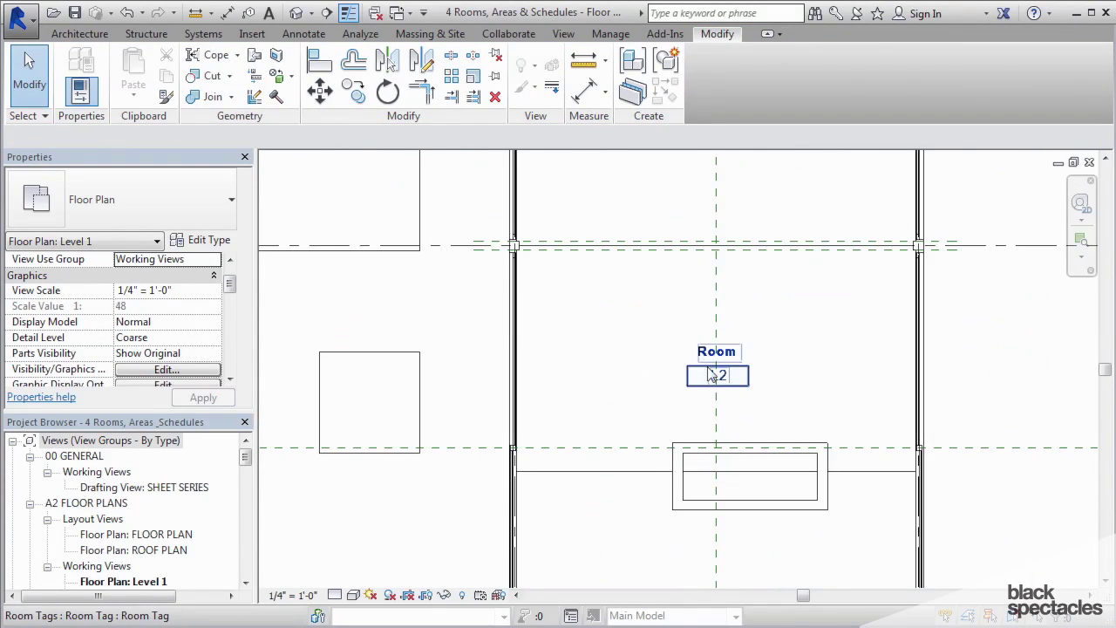
{"action": "middle_click_drag", "start_coordinate": [711, 376], "coordinate": [680, 210]}
{"action": "scroll", "coordinate": [681, 209], "scroll_direction": "up", "scroll_amount": 1}
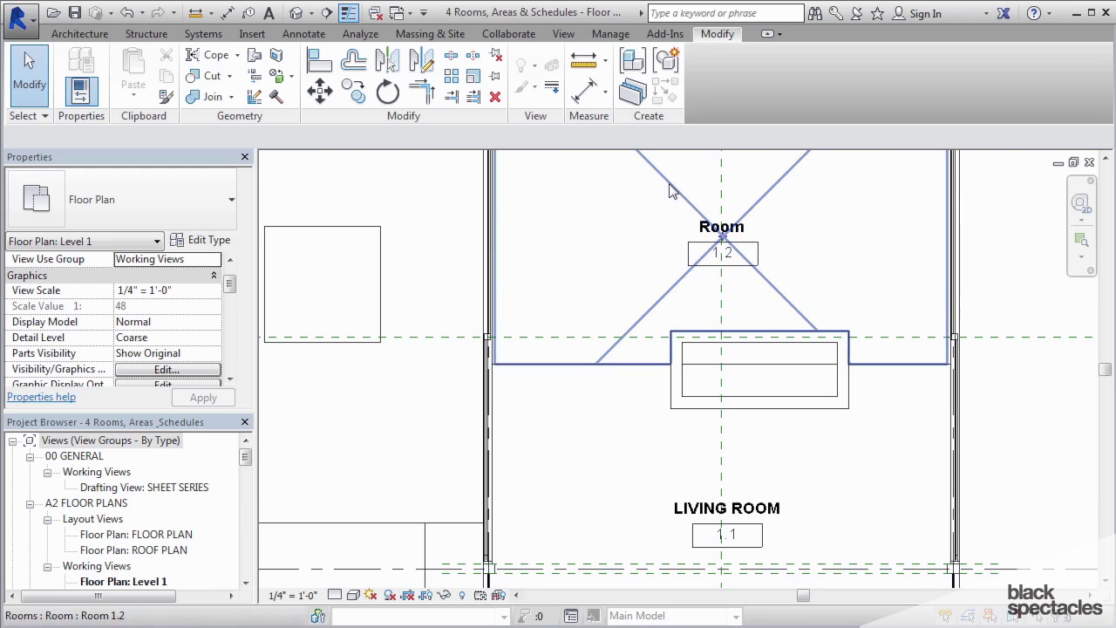
{"action": "left_click", "coordinate": [708, 230]}
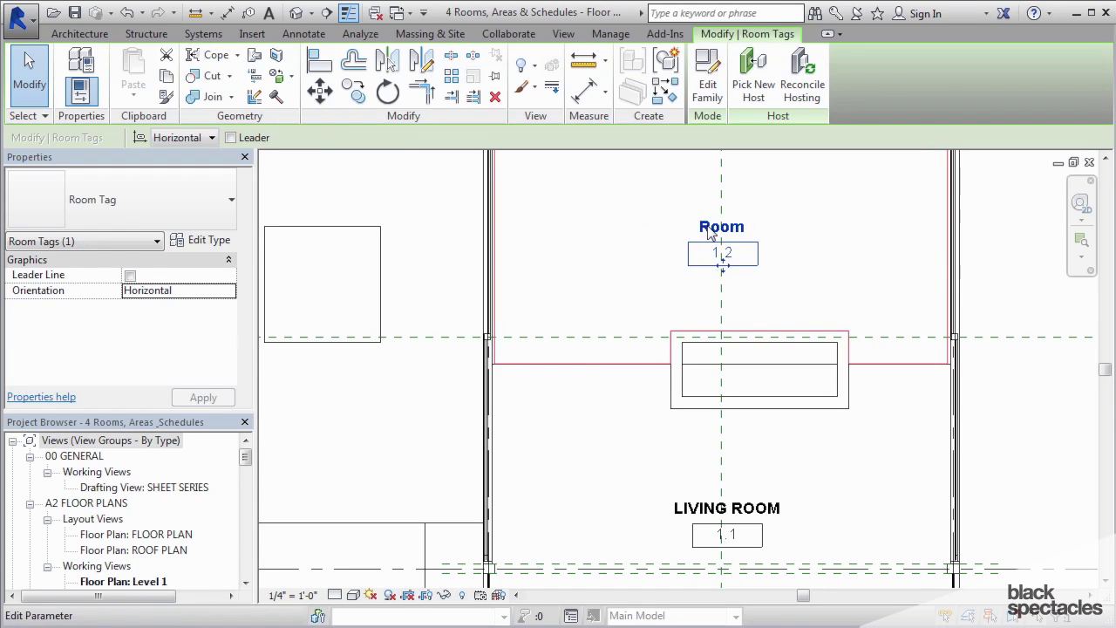
{"action": "left_click", "coordinate": [708, 228]}
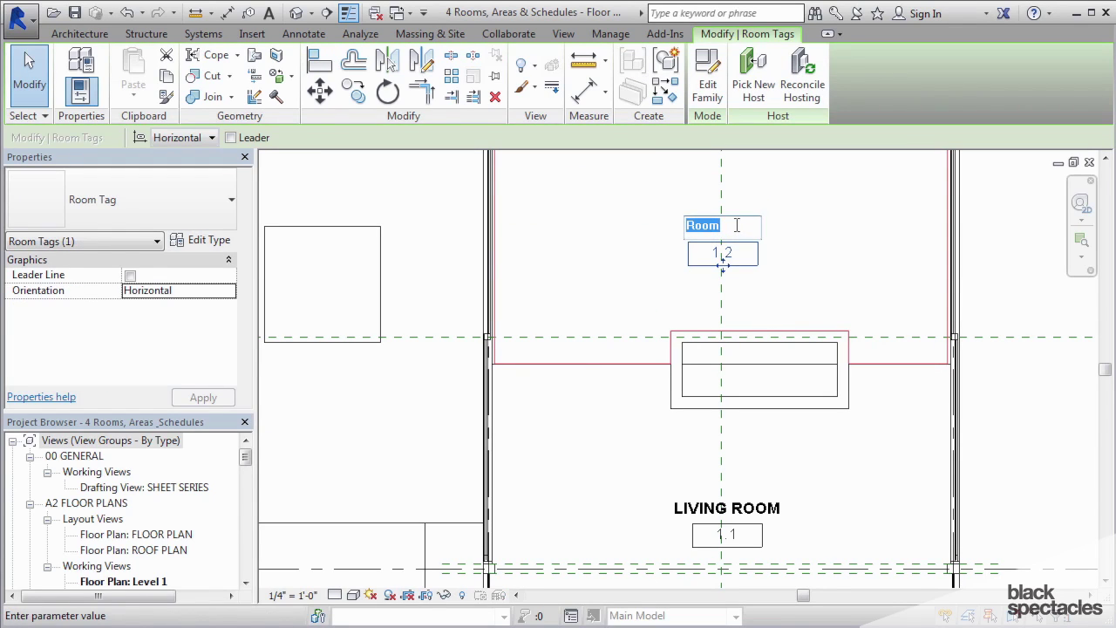
{"action": "type", "text": "DI"}
{"action": "type", "text": "NING ROOM"}
{"action": "left_click", "coordinate": [843, 212]}
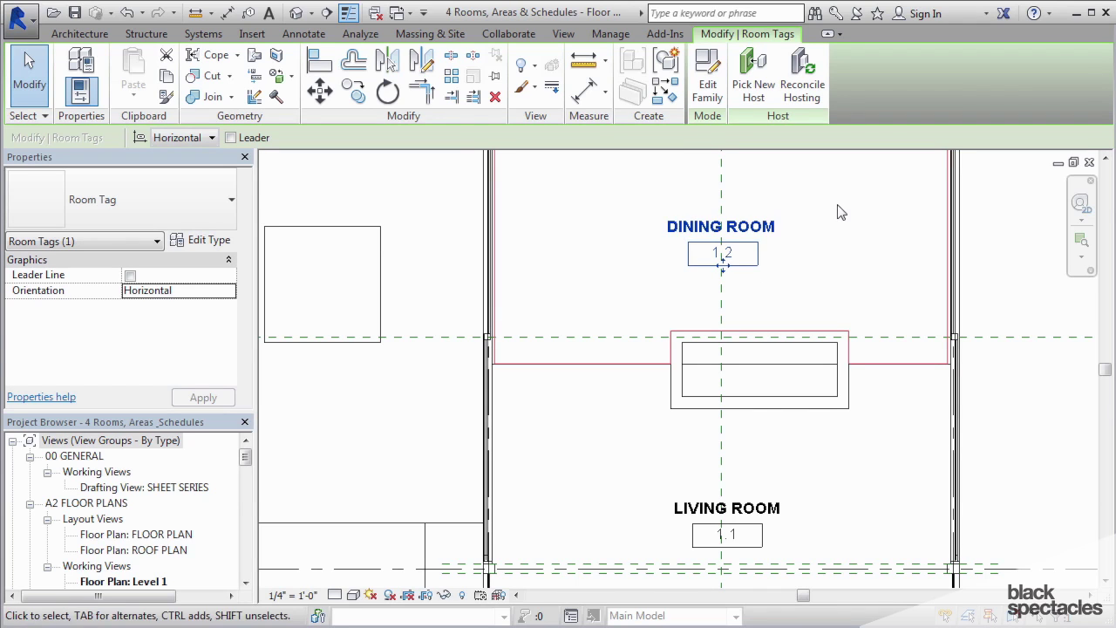
Rename room 1.3's tag to KITCHEN.
{"action": "middle_click_drag", "start_coordinate": [861, 239], "coordinate": [723, 266]}
{"action": "left_click", "coordinate": [724, 267]}
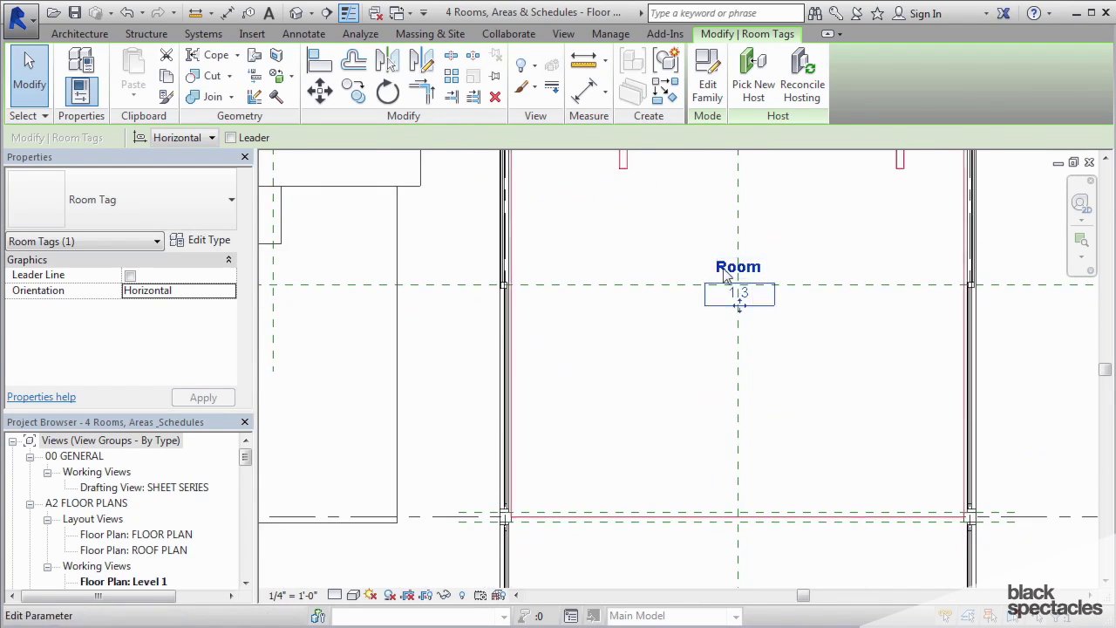
{"action": "left_click", "coordinate": [728, 266]}
{"action": "type", "text": "KITCHEN"}
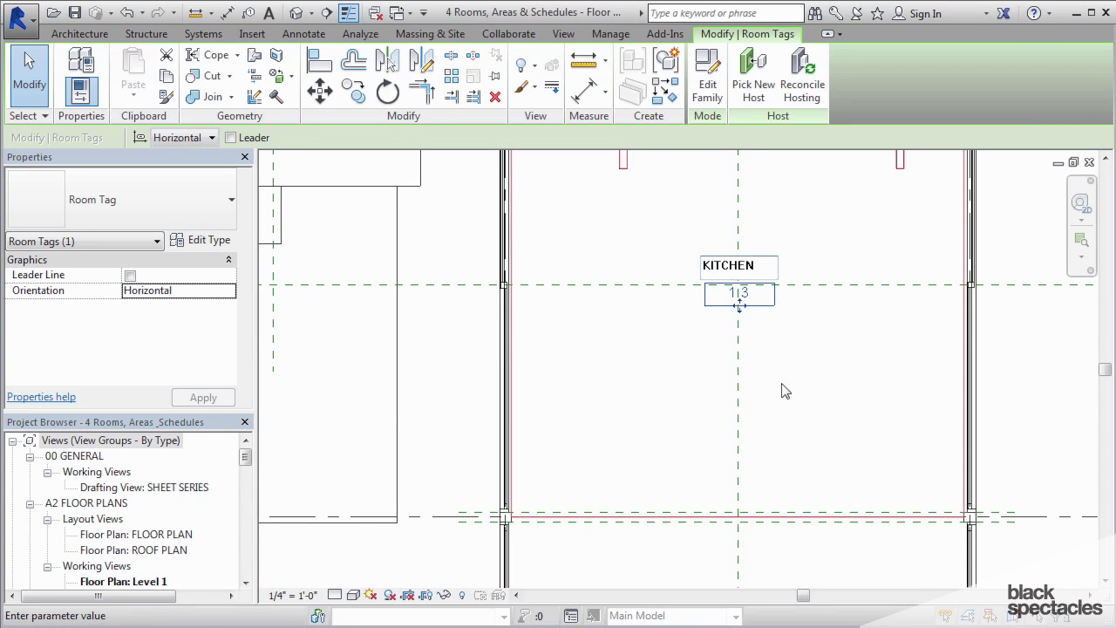
{"action": "left_click", "coordinate": [783, 391]}
{"action": "scroll", "coordinate": [773, 349], "scroll_direction": "down", "scroll_amount": 5}
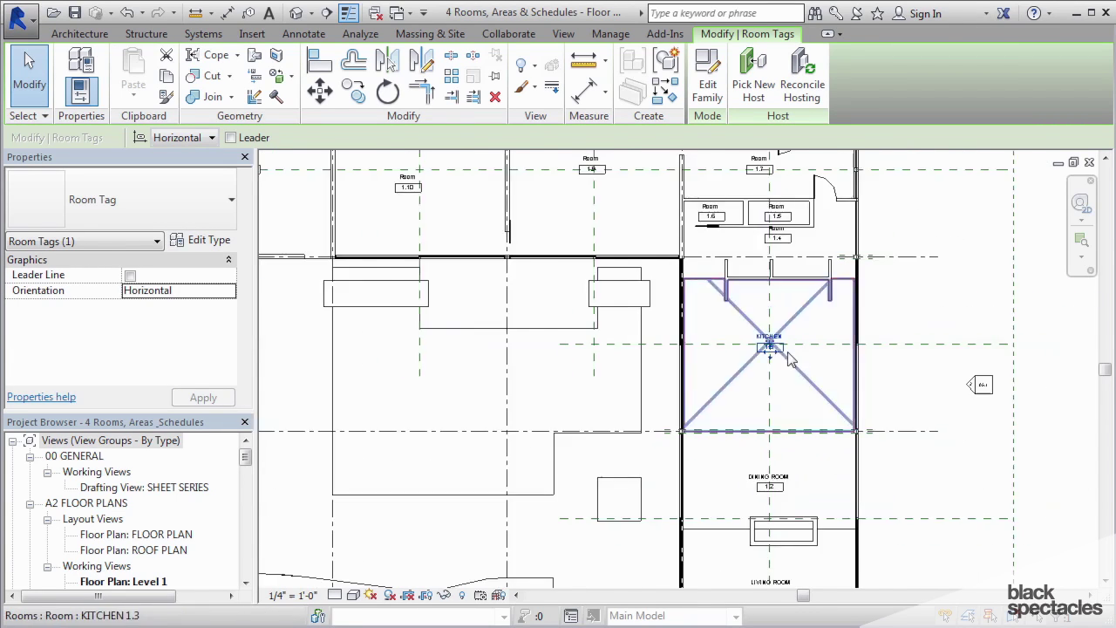
{"action": "middle_click_drag", "start_coordinate": [759, 353], "coordinate": [755, 410]}
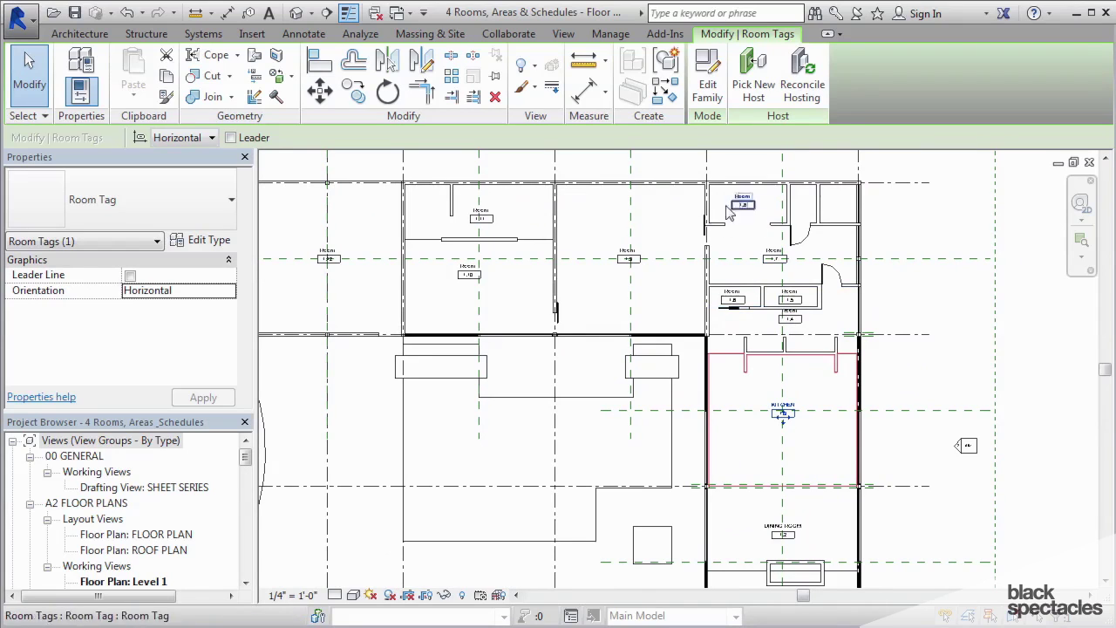
{"action": "scroll", "coordinate": [530, 311], "scroll_direction": "up", "scroll_amount": 2}
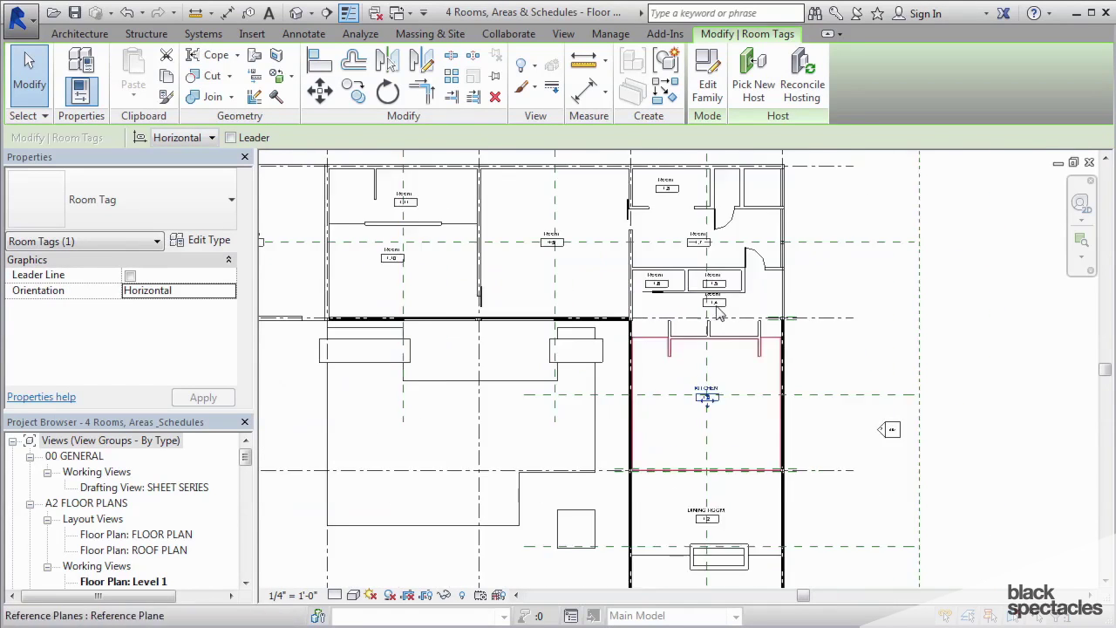
{"action": "scroll", "coordinate": [681, 364], "scroll_direction": "down", "scroll_amount": 3}
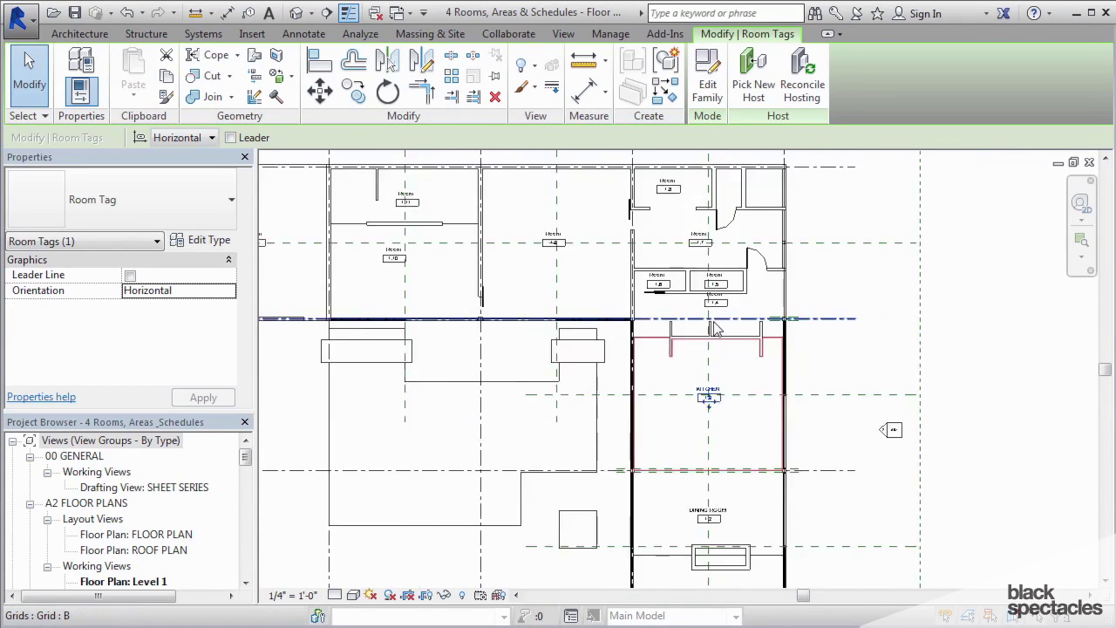
{"action": "scroll", "coordinate": [716, 428], "scroll_direction": "down", "scroll_amount": 2}
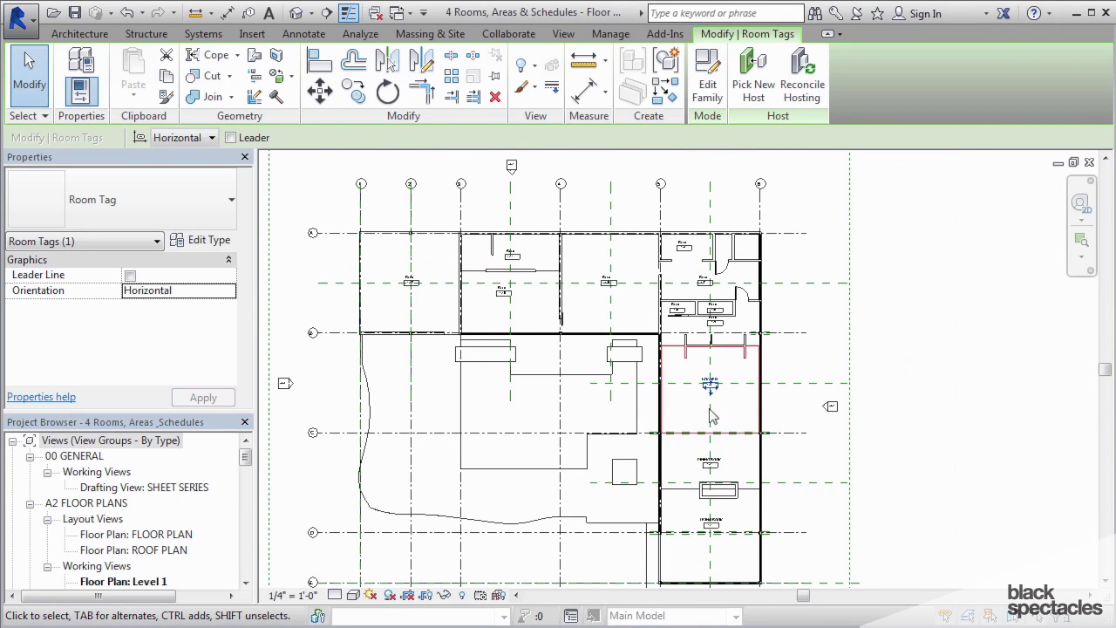
{"action": "middle_click_drag", "start_coordinate": [581, 429], "coordinate": [746, 383]}
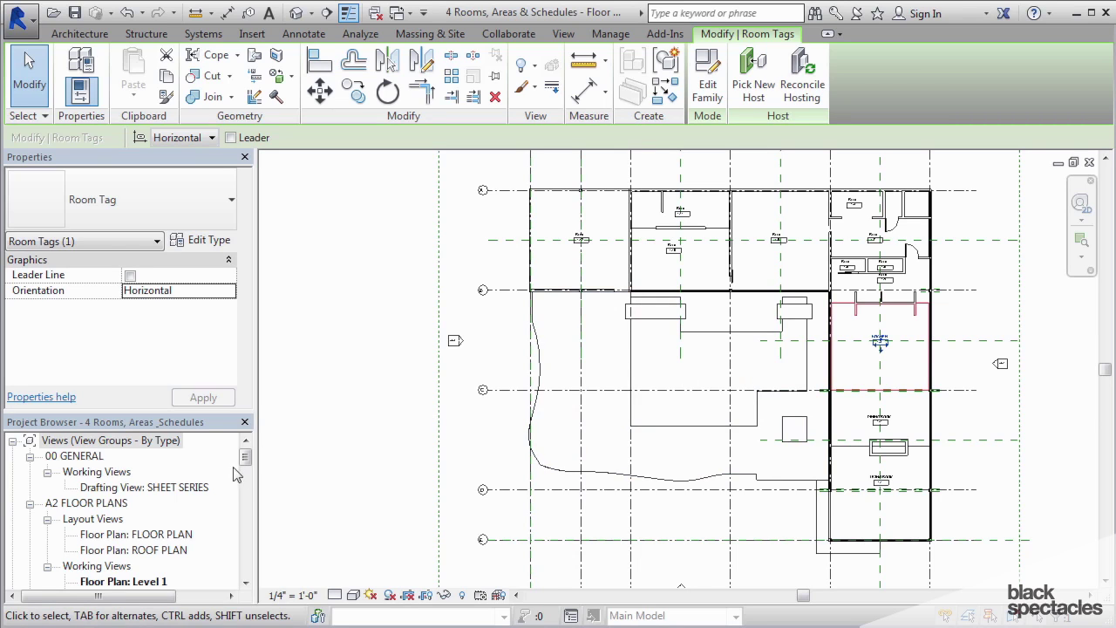
{"action": "left_click_drag", "start_coordinate": [246, 462], "coordinate": [249, 508]}
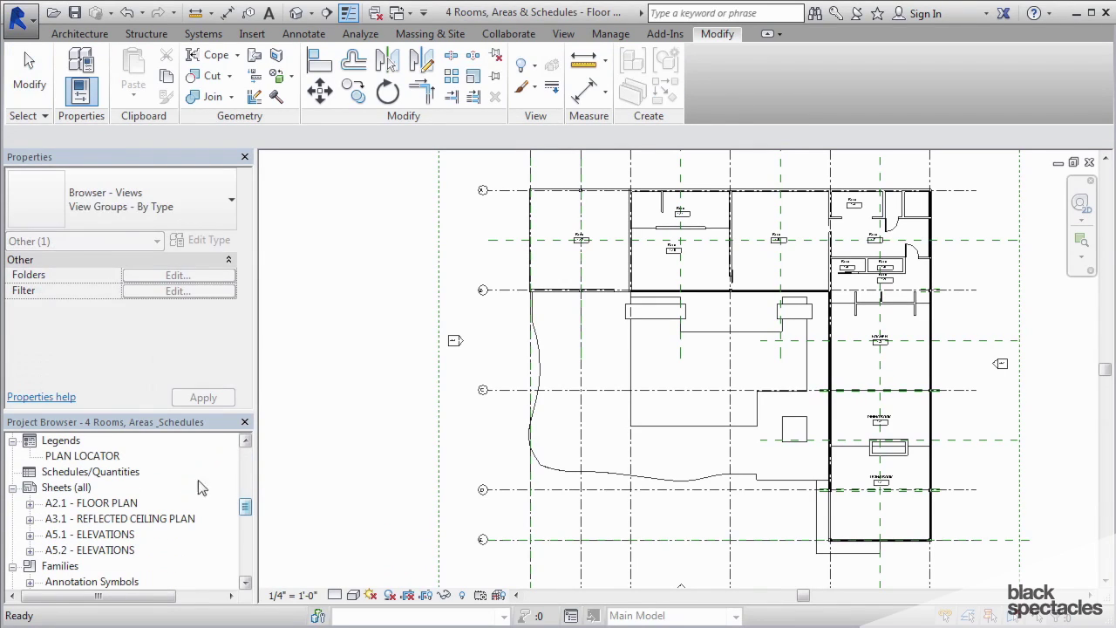
Create a new schedule from Schedules/Quantities using the Rooms category.
{"action": "right_click", "coordinate": [91, 475]}
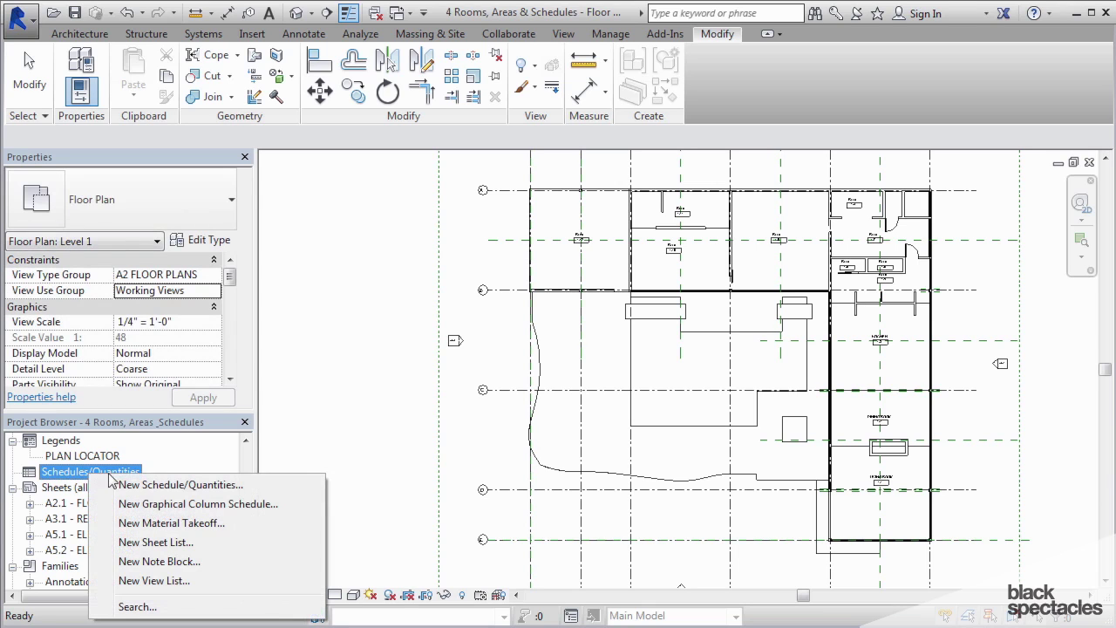
{"action": "left_click", "coordinate": [166, 485]}
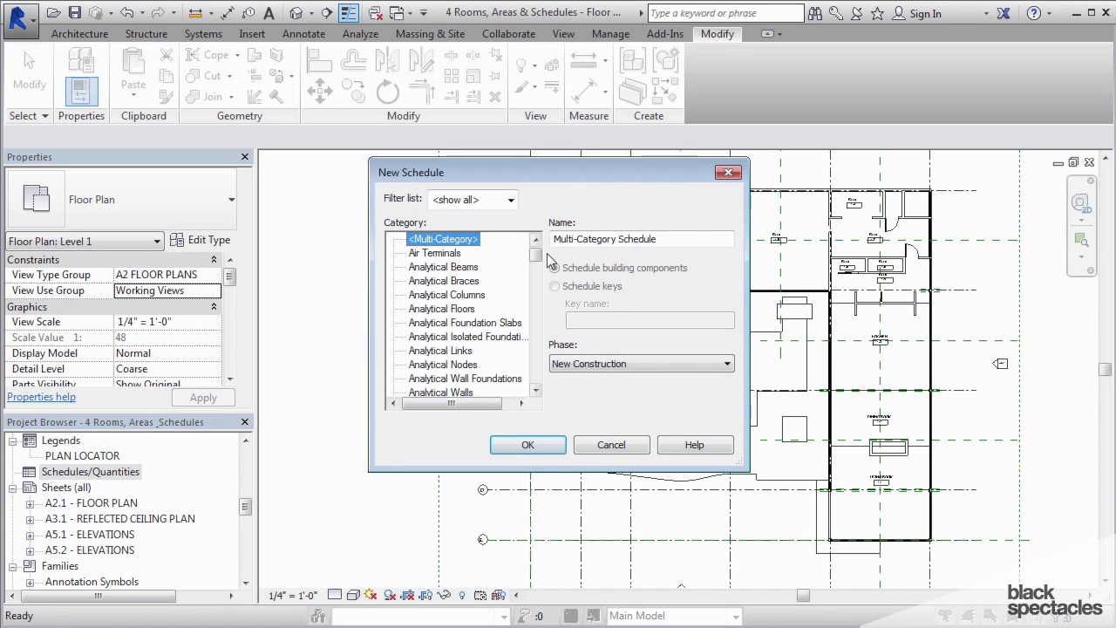
{"action": "left_click_drag", "start_coordinate": [543, 254], "coordinate": [557, 349]}
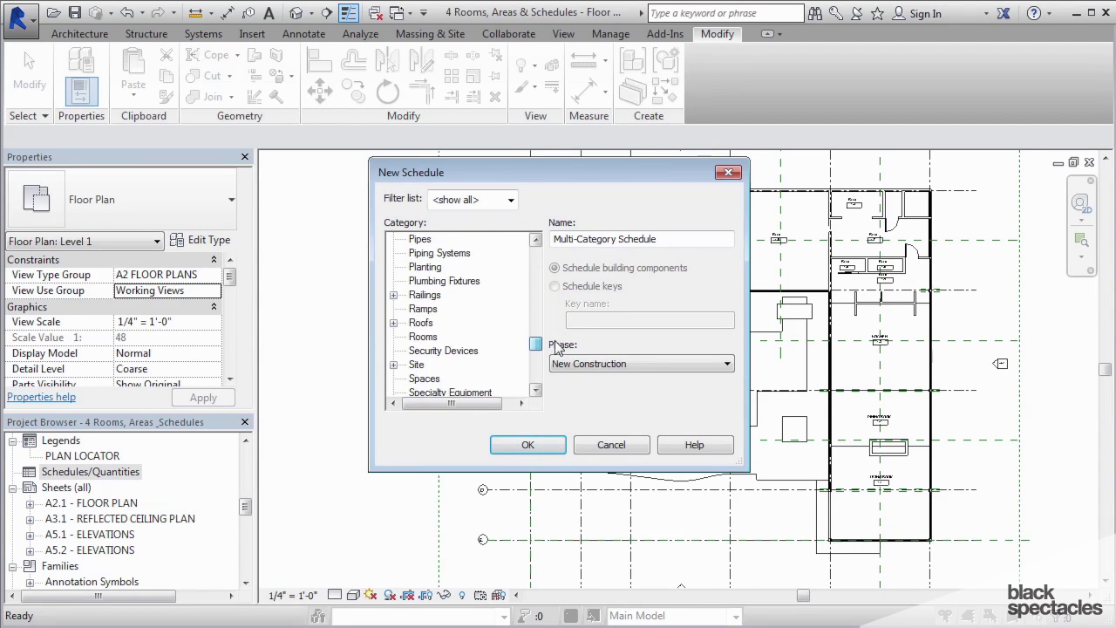
{"action": "left_click", "coordinate": [424, 341]}
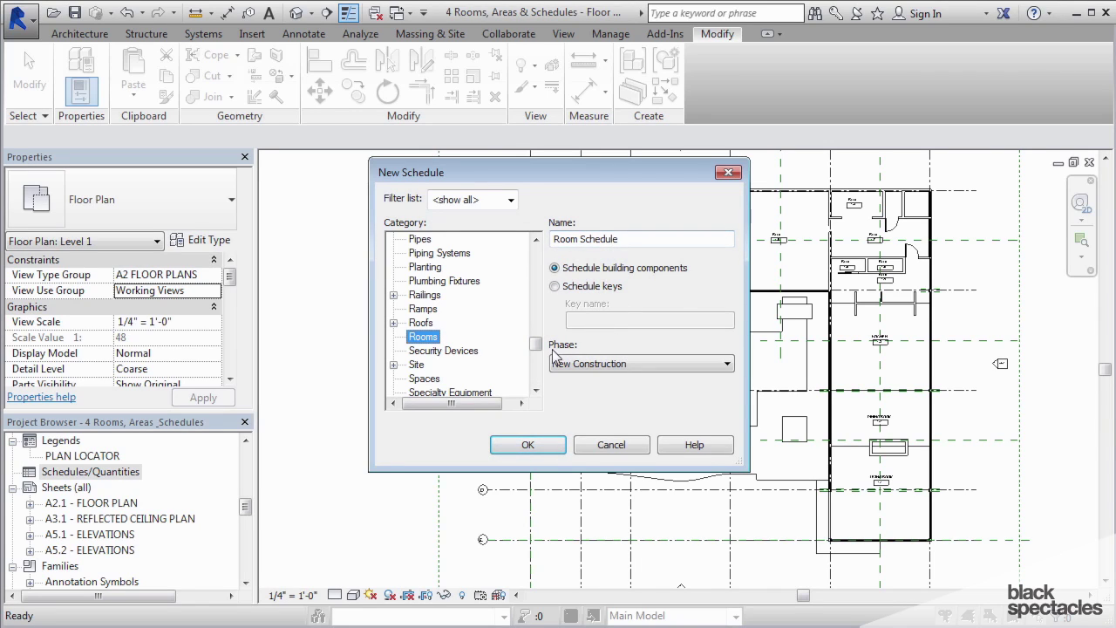
{"action": "left_click", "coordinate": [529, 445]}
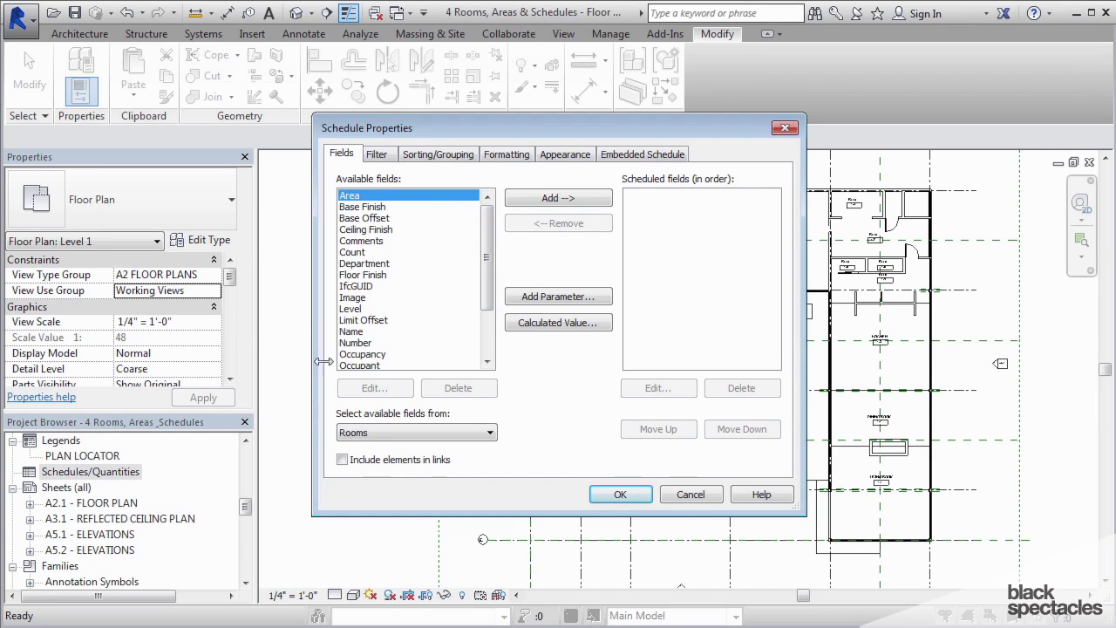
Add Number and Name as the room schedule's first two fields.
{"action": "left_click_drag", "start_coordinate": [491, 239], "coordinate": [498, 212]}
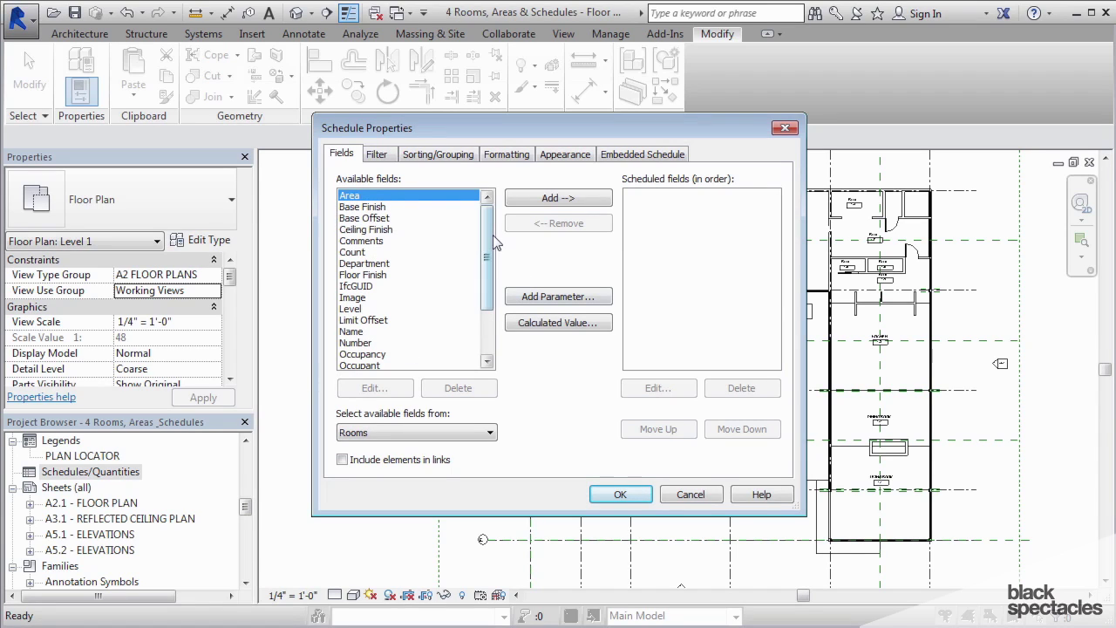
{"action": "left_click_drag", "start_coordinate": [493, 234], "coordinate": [491, 272]}
{"action": "left_click", "coordinate": [436, 286]}
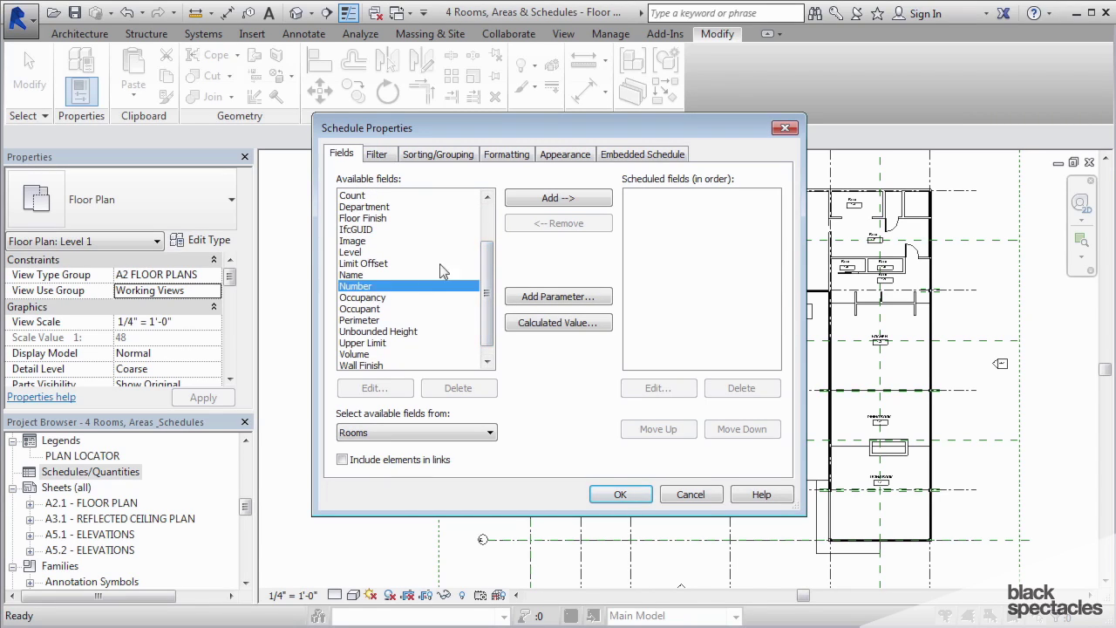
{"action": "left_click", "coordinate": [537, 200]}
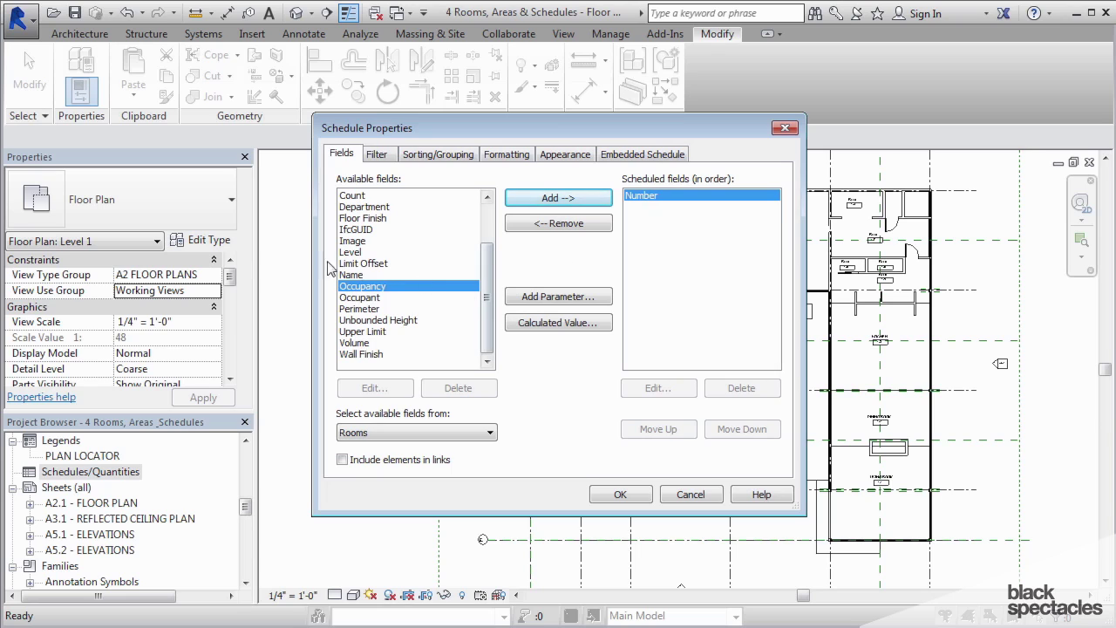
{"action": "left_click", "coordinate": [367, 275]}
{"action": "left_click", "coordinate": [547, 198]}
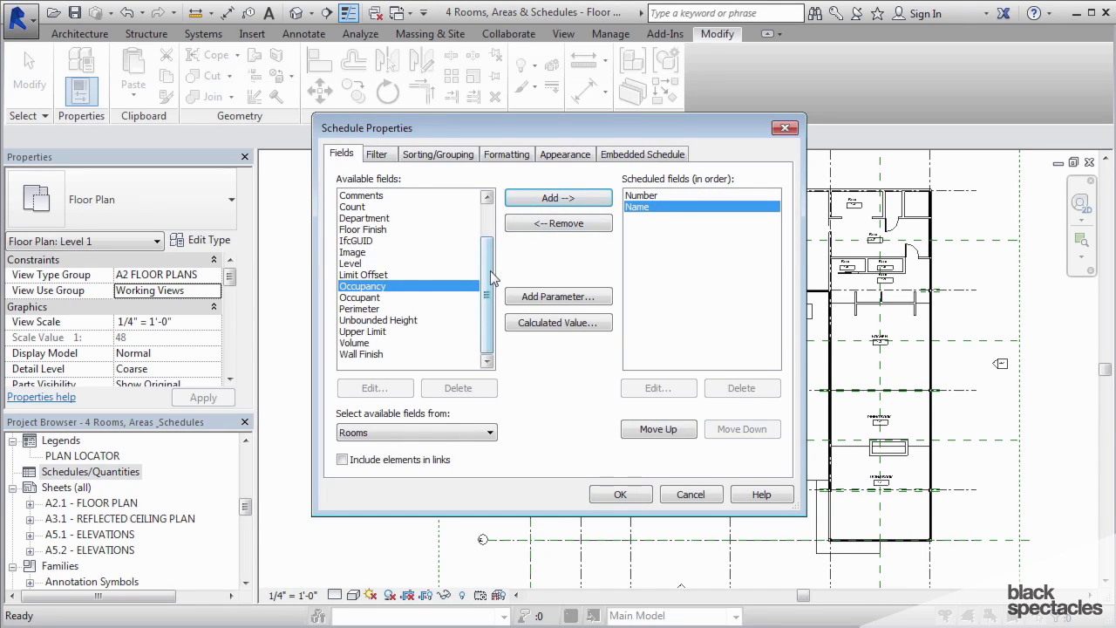
Begin defining a new project parameter for the room schedule.
{"action": "left_click_drag", "start_coordinate": [491, 270], "coordinate": [492, 229]}
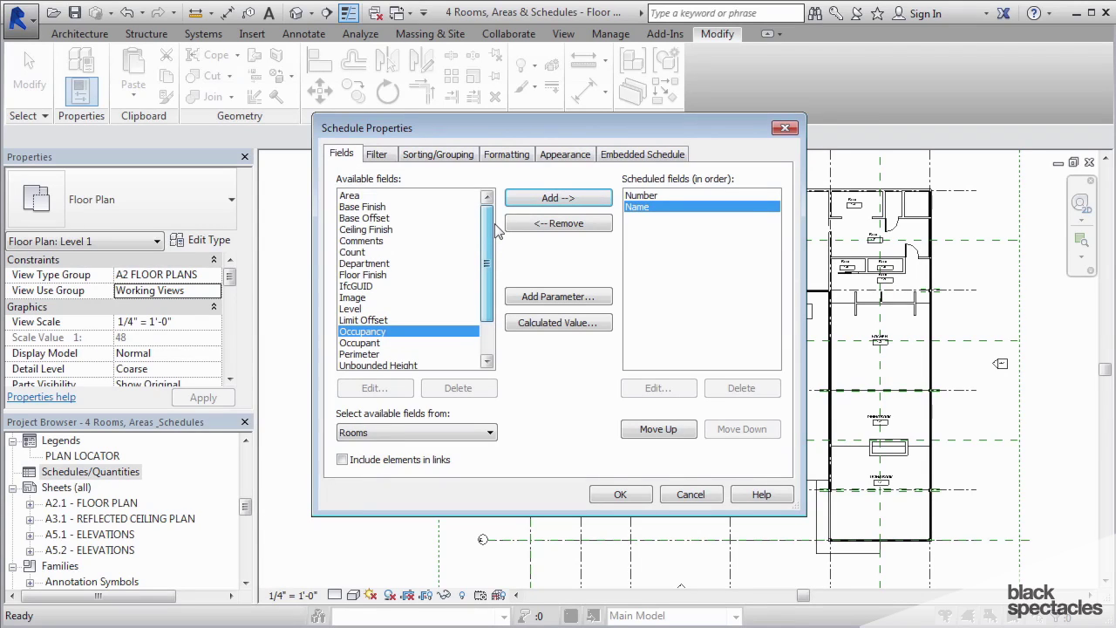
{"action": "mouse_move", "coordinate": [497, 228]}
{"action": "left_mouse_down"}
{"action": "mouse_move", "coordinate": [497, 292]}
{"action": "mouse_move", "coordinate": [494, 218]}
{"action": "left_mouse_up"}
{"action": "left_click", "coordinate": [534, 297]}
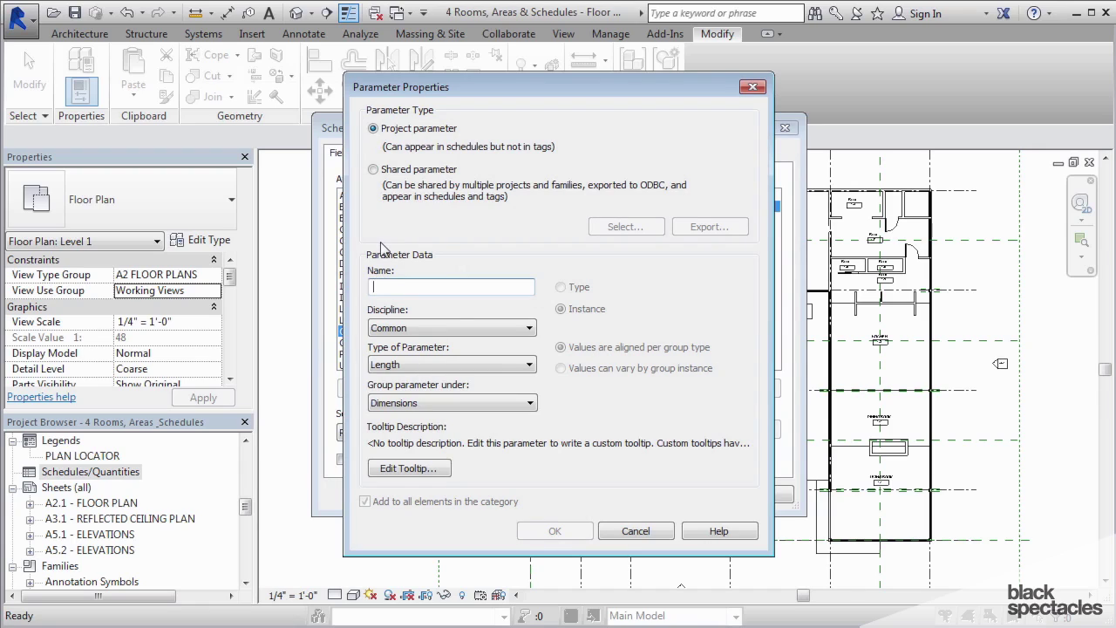
Create a Room Type text parameter grouped under Identity Data.
{"action": "type", "text": "rOOM"}
{"action": "key", "text": "BackSpace"}
{"action": "key", "text": "BackSpace"}
{"action": "key", "text": "BackSpace"}
{"action": "key", "text": "BackSpace"}
{"action": "key", "text": "BackSpace"}
{"action": "type", "text": "Room Type"}
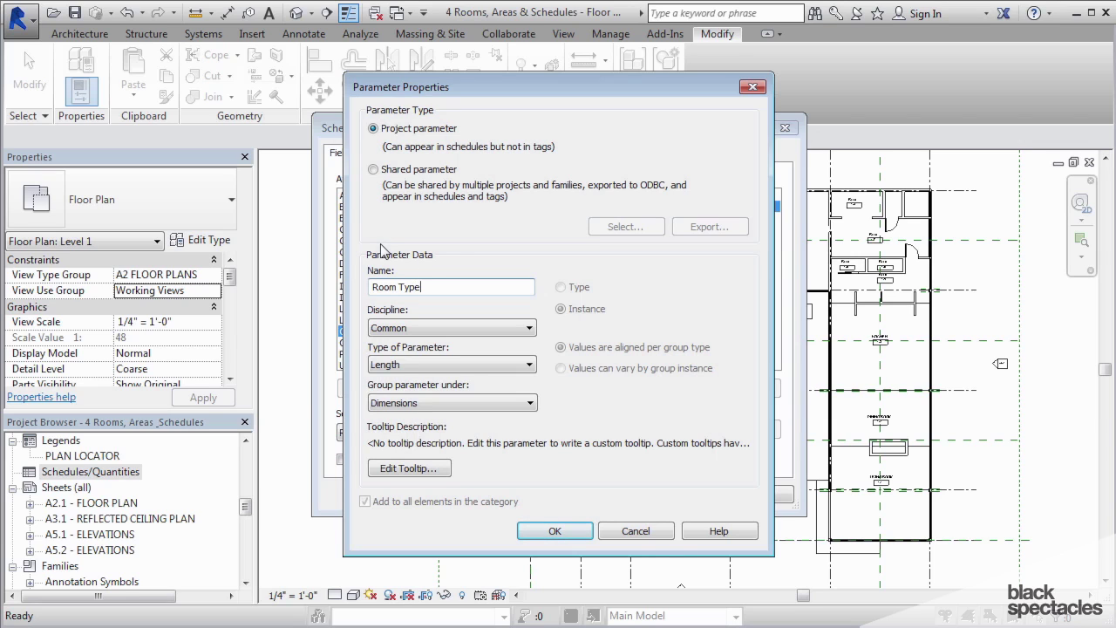
{"action": "left_click", "coordinate": [383, 367]}
{"action": "left_click", "coordinate": [382, 376]}
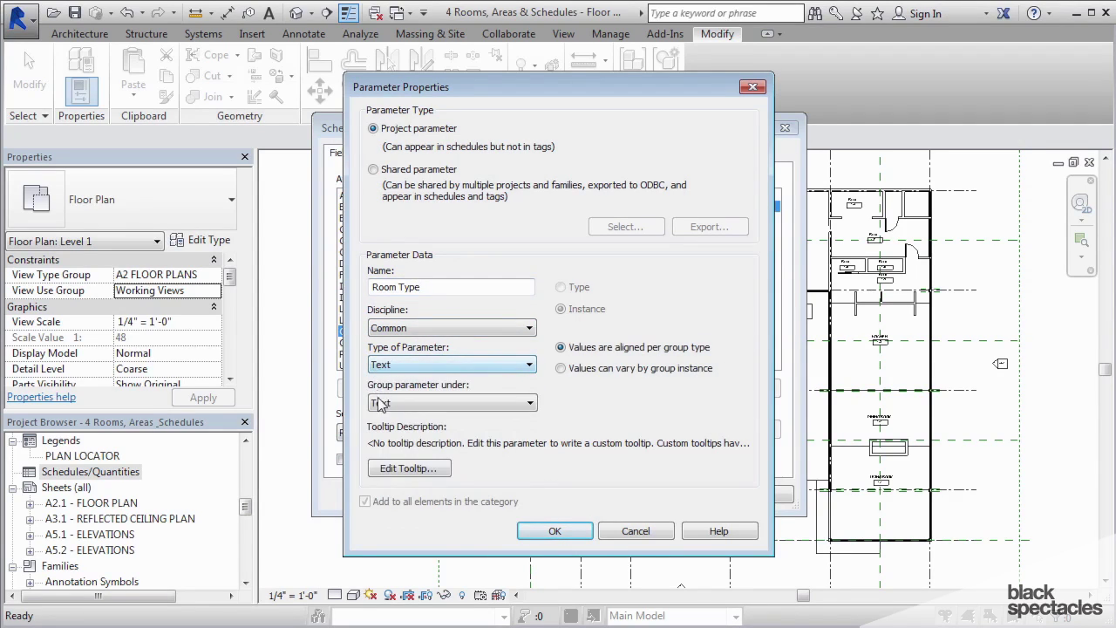
{"action": "left_click", "coordinate": [379, 404]}
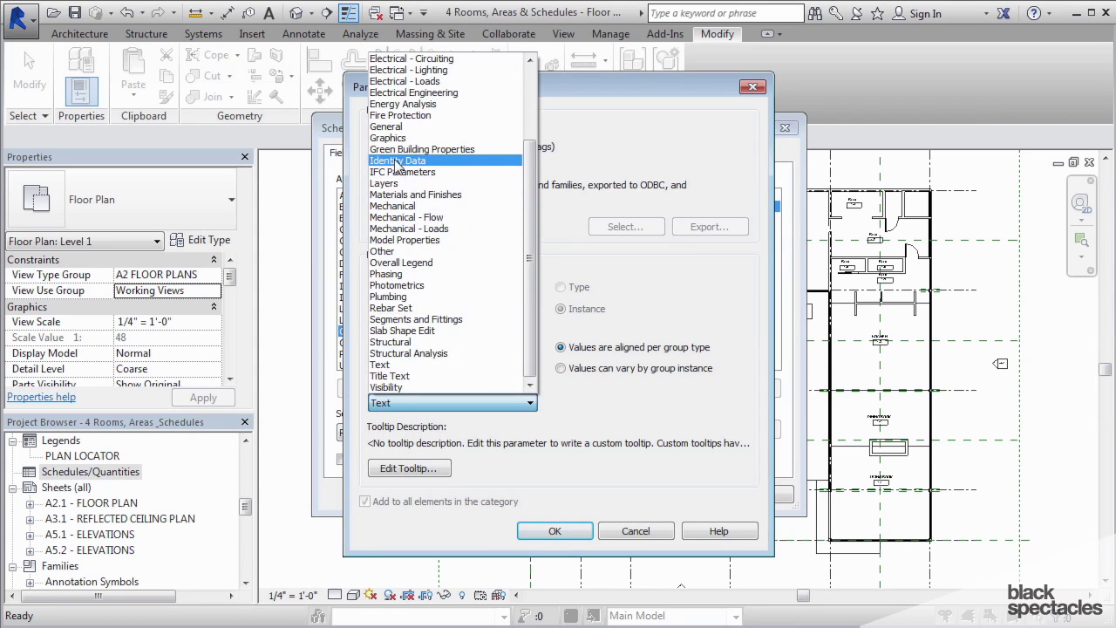
{"action": "left_click", "coordinate": [397, 162]}
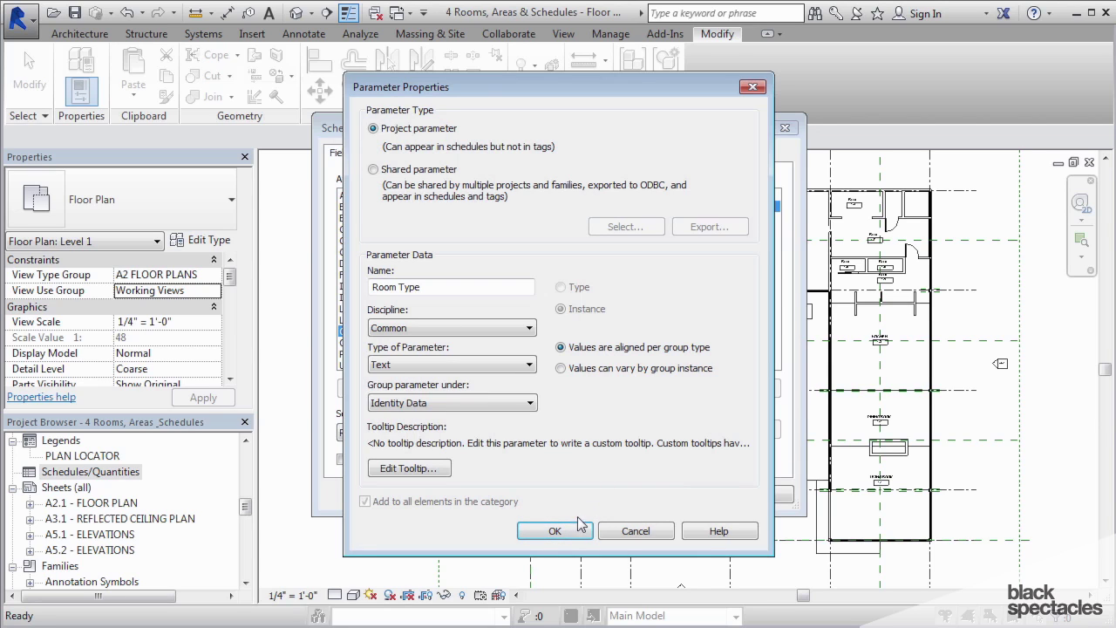
{"action": "left_click", "coordinate": [555, 530]}
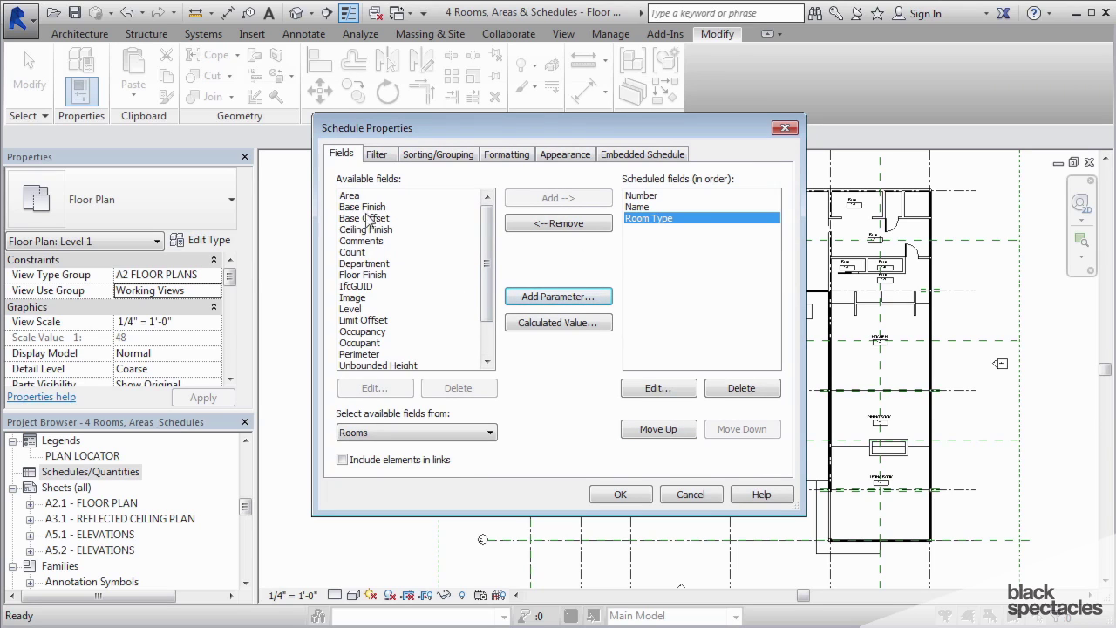
Add Area as the last scheduled field, then review the Filter and Sorting/Grouping settings.
{"action": "left_click", "coordinate": [347, 196]}
{"action": "left_click", "coordinate": [559, 198]}
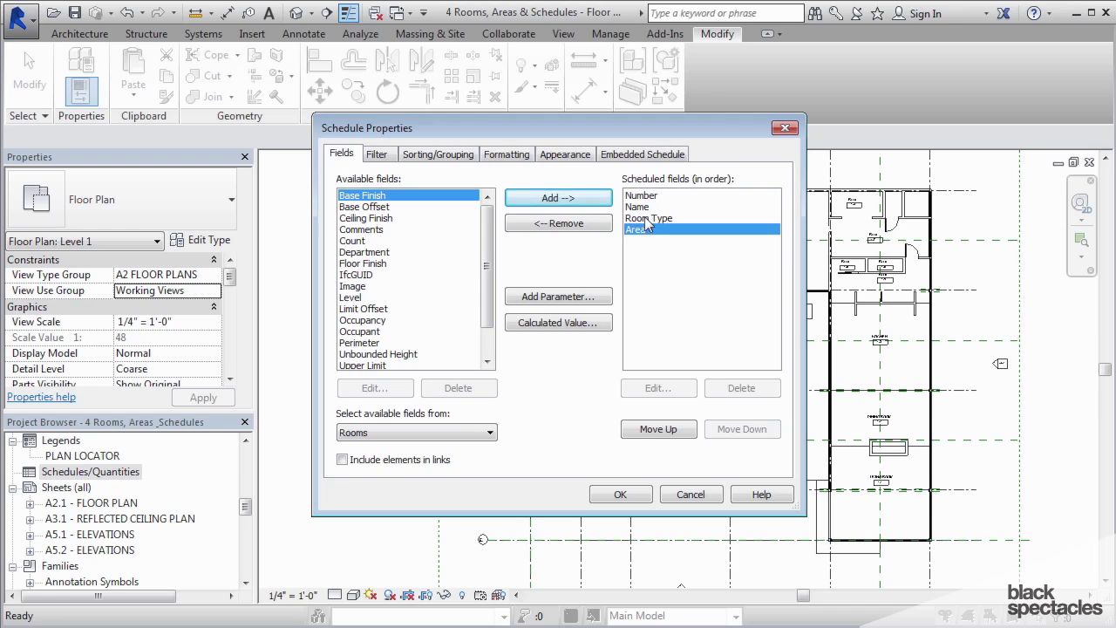
{"action": "left_click", "coordinate": [658, 429]}
{"action": "left_click", "coordinate": [658, 429]}
{"action": "left_click", "coordinate": [727, 430]}
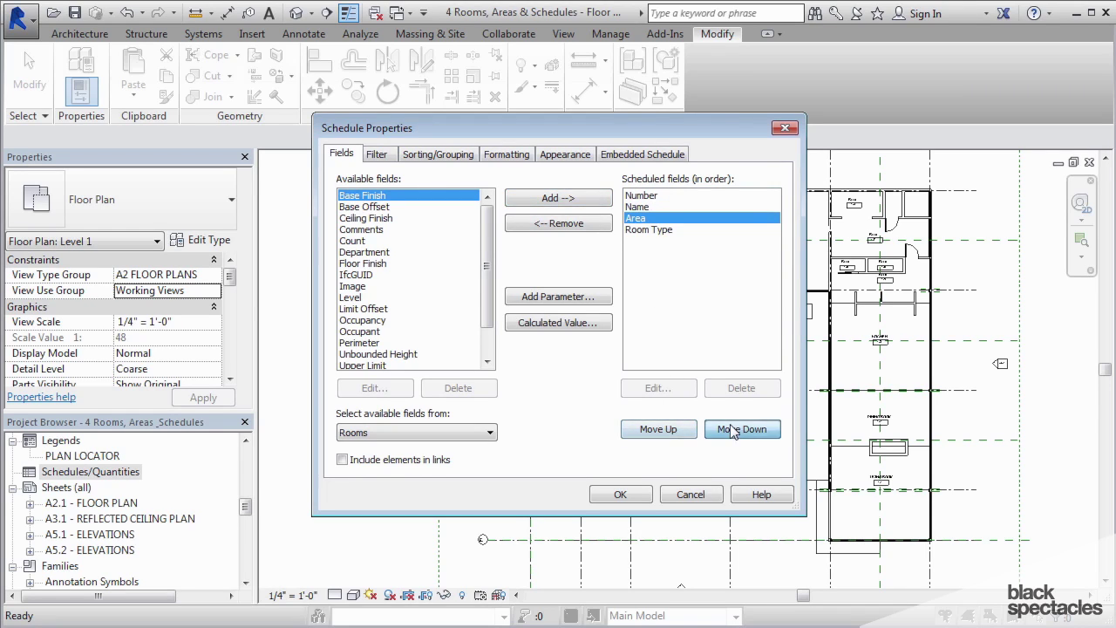
{"action": "left_click", "coordinate": [727, 429]}
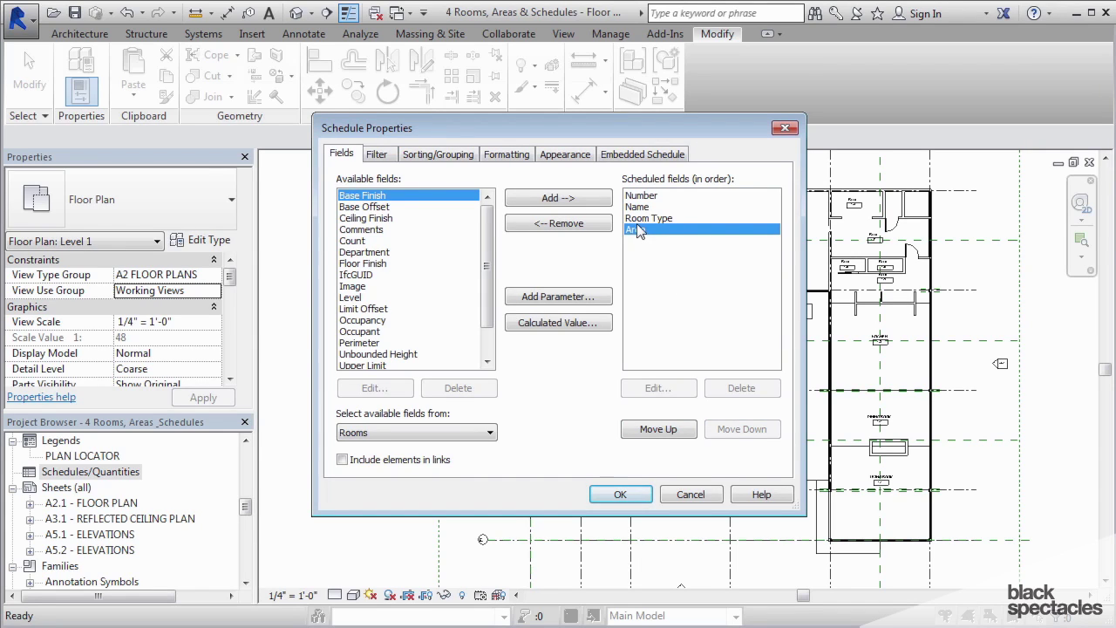
{"action": "left_click", "coordinate": [377, 155]}
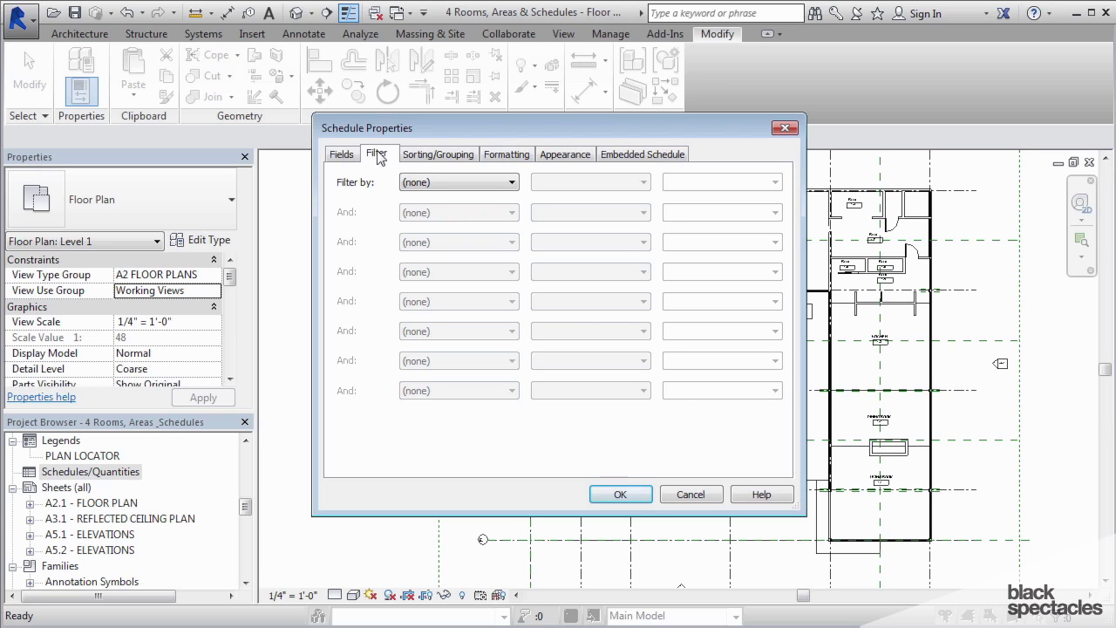
{"action": "left_click", "coordinate": [441, 159]}
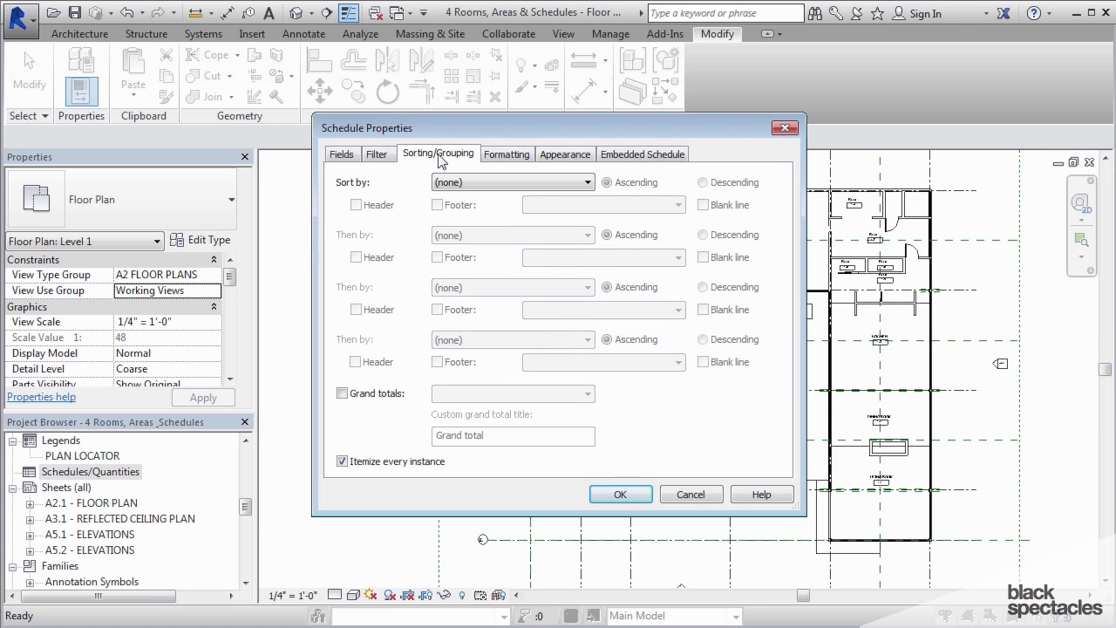
Sort the schedule by Number and enable grand totals showing Totals only.
{"action": "left_click", "coordinate": [479, 184]}
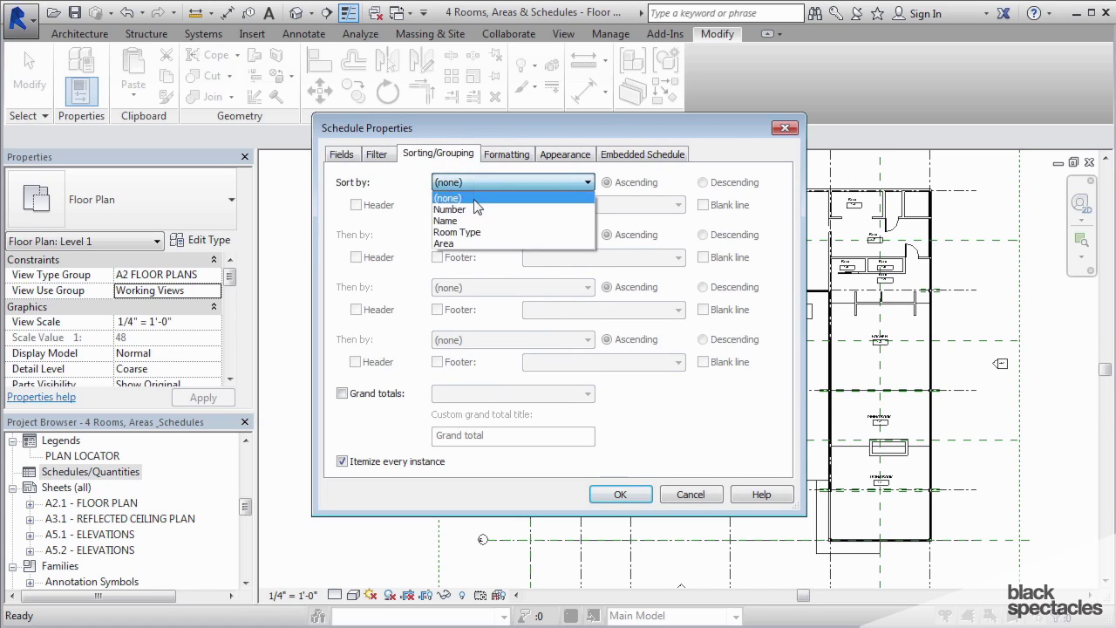
{"action": "left_click", "coordinate": [465, 211]}
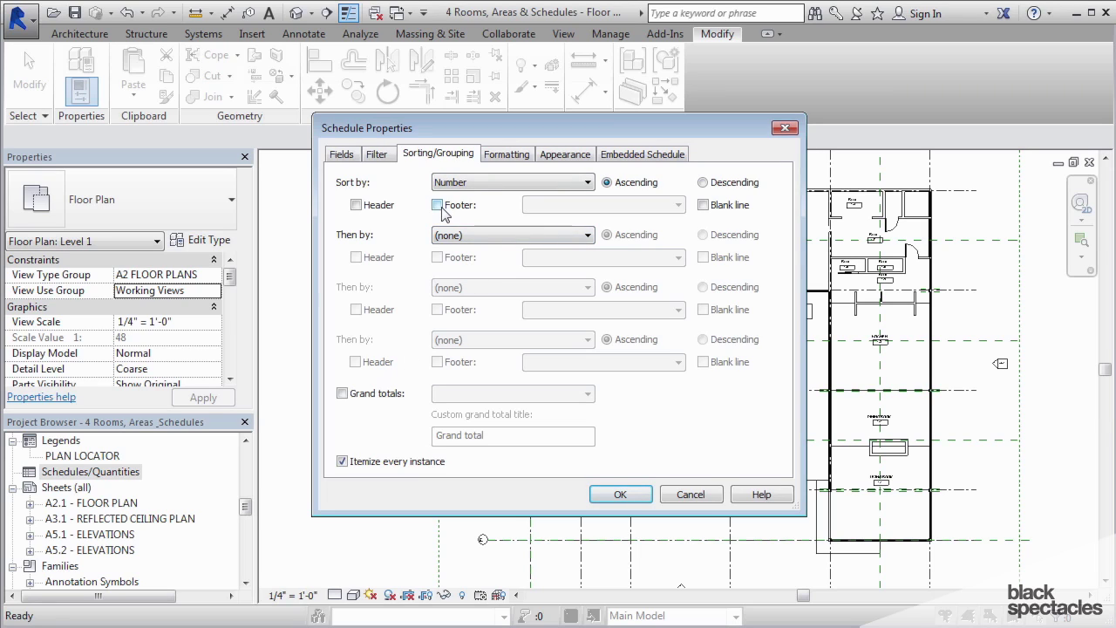
{"action": "left_click", "coordinate": [342, 393]}
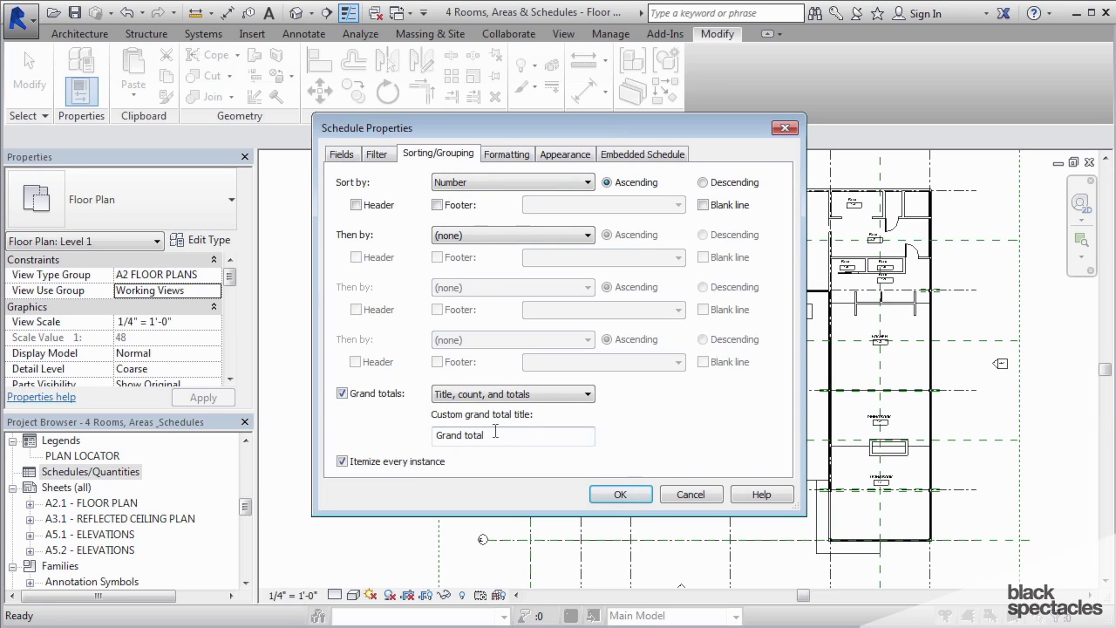
{"action": "left_click", "coordinate": [491, 395]}
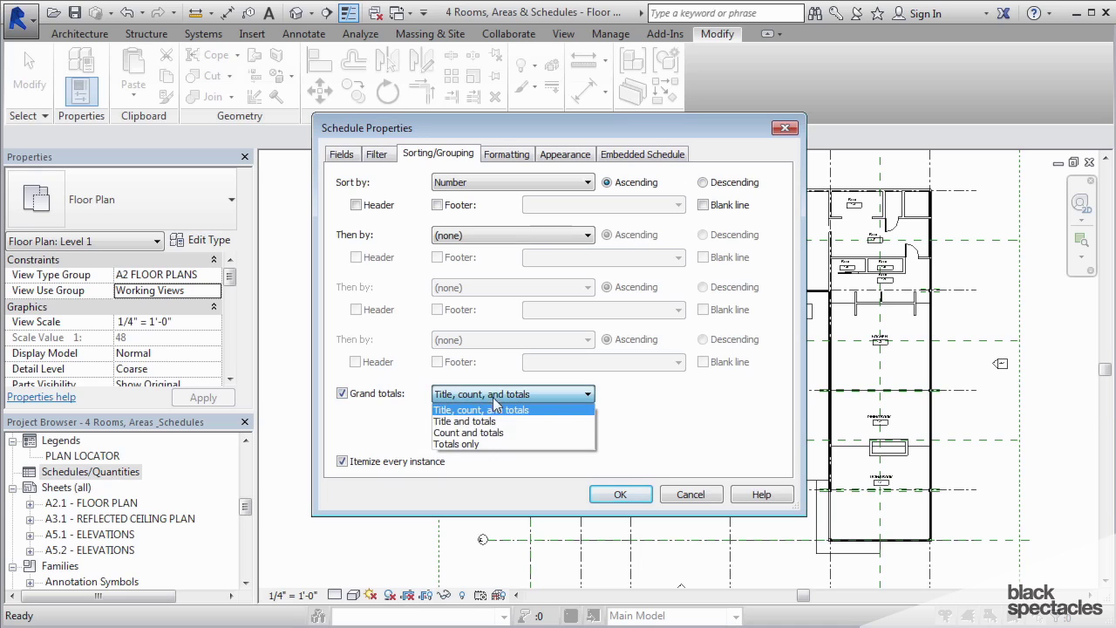
{"action": "left_click", "coordinate": [477, 445]}
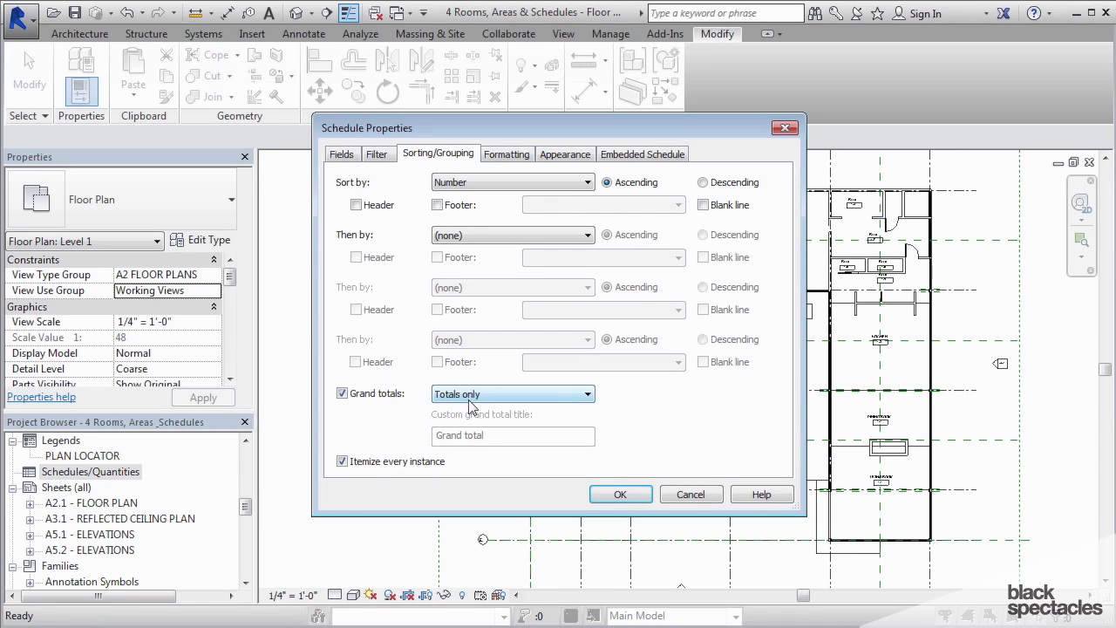
Set the Area field to calculate totals in the schedule.
{"action": "left_click", "coordinate": [516, 164]}
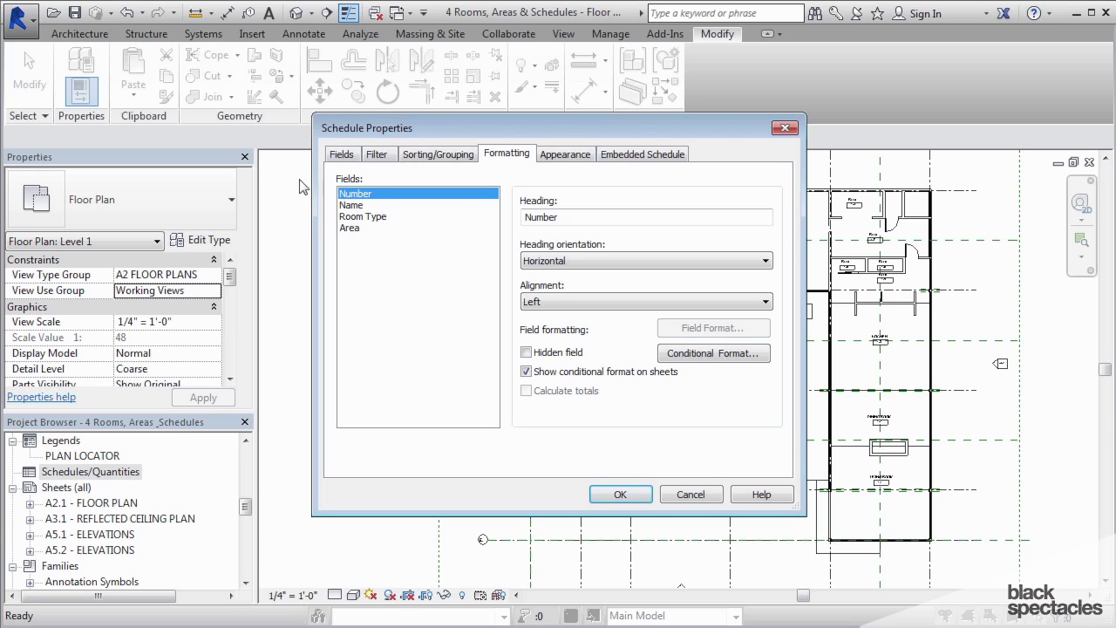
{"action": "left_click", "coordinate": [350, 229]}
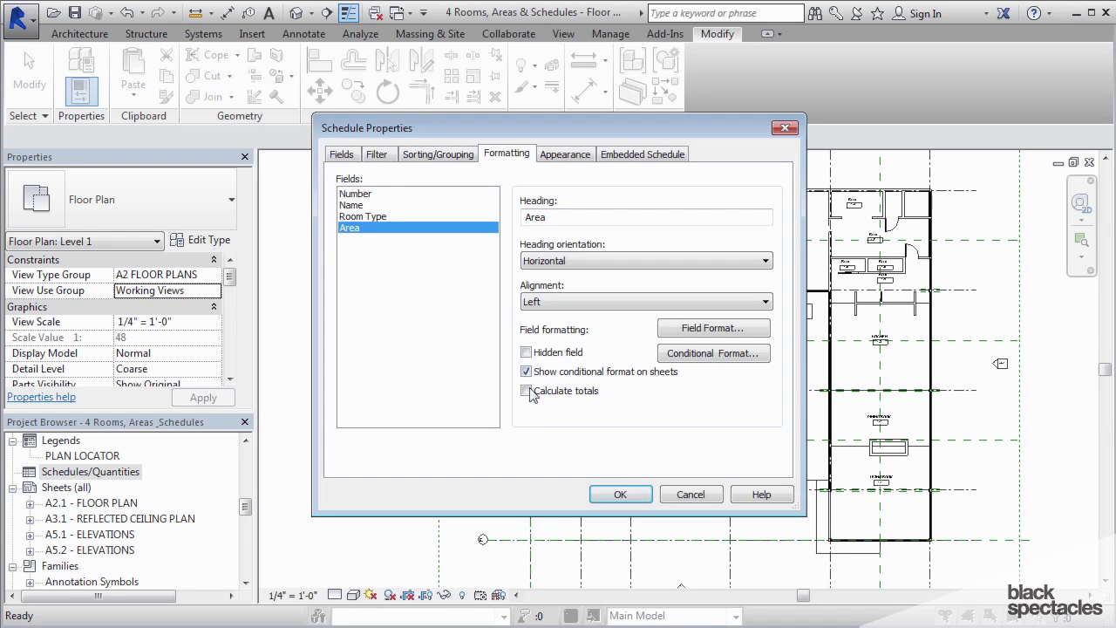
{"action": "left_click", "coordinate": [527, 391]}
Review the Appearance and Embedded Schedule settings, then confirm to open the Room Schedule.
{"action": "left_click", "coordinate": [567, 157]}
{"action": "left_click", "coordinate": [651, 157]}
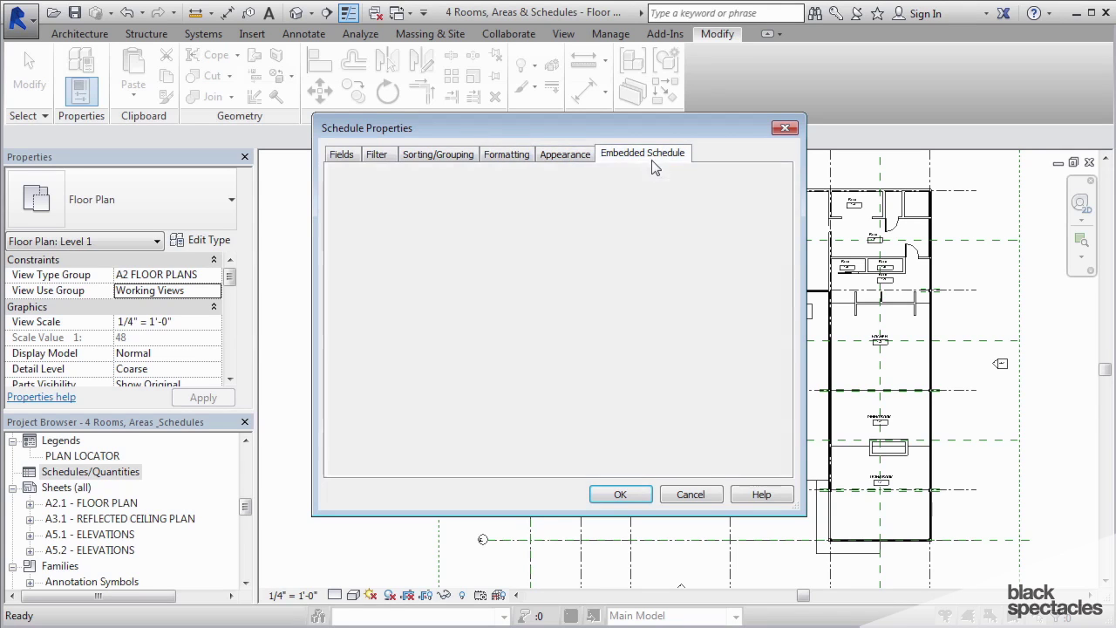
{"action": "left_click", "coordinate": [573, 158]}
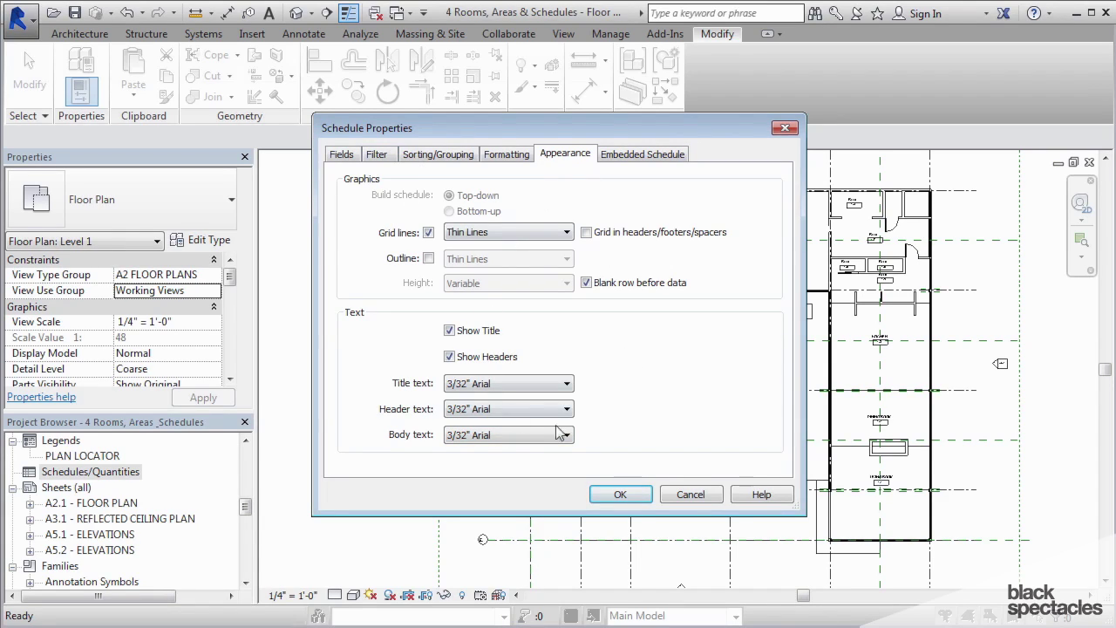
{"action": "left_click", "coordinate": [645, 155]}
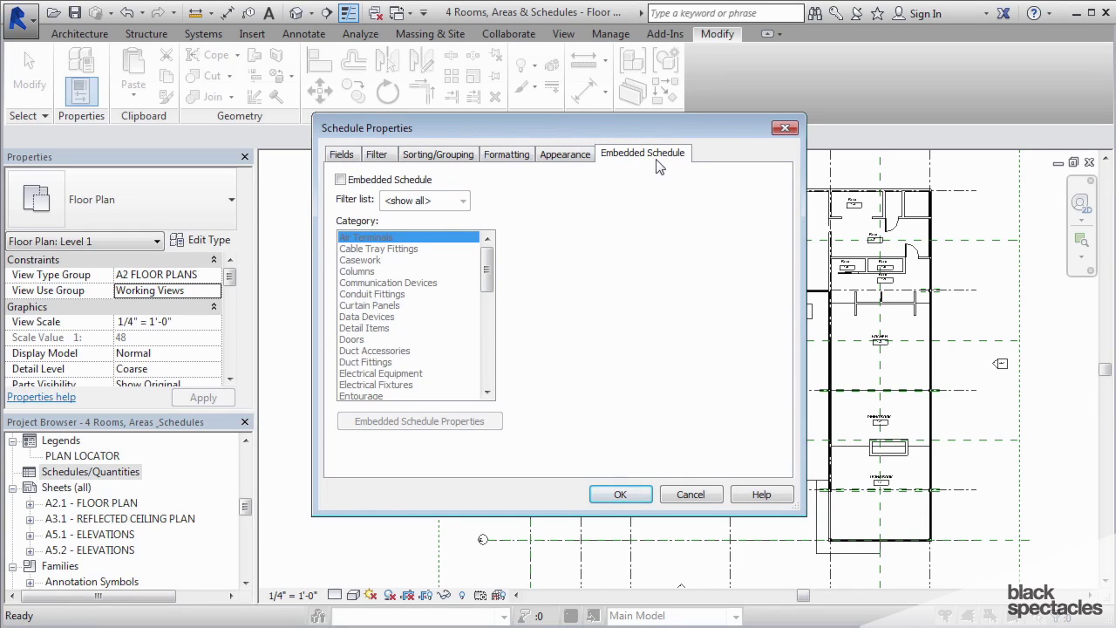
{"action": "left_click", "coordinate": [611, 497]}
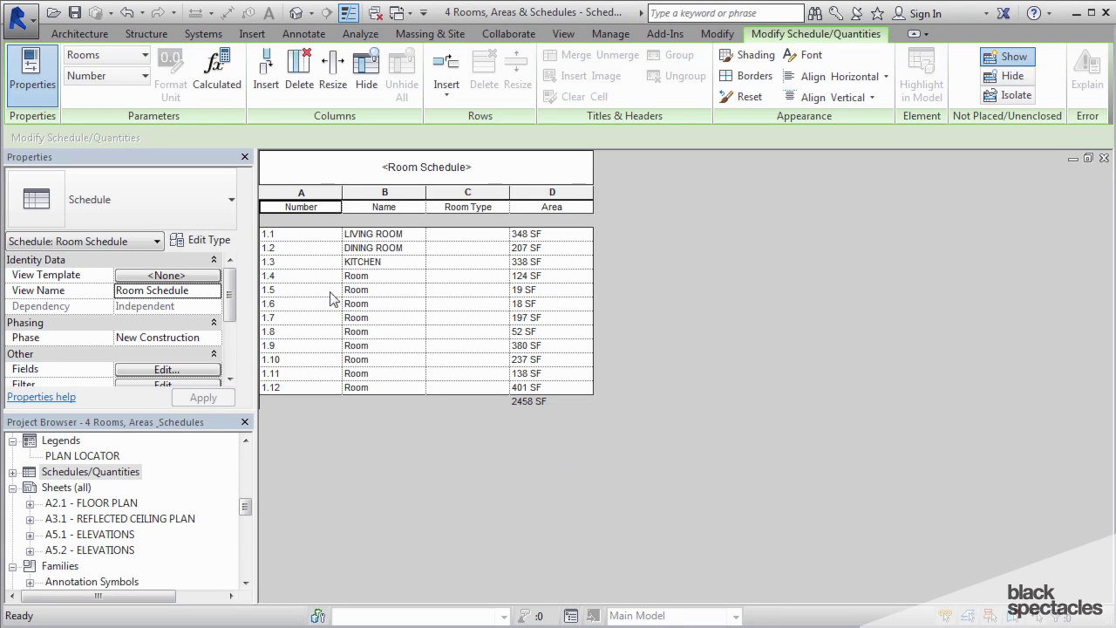
Name rooms 1.4–1.6 HALL, MECHANICAL and POWDER ROOM in the schedule.
{"action": "left_click", "coordinate": [385, 280]}
{"action": "left_click", "coordinate": [385, 277]}
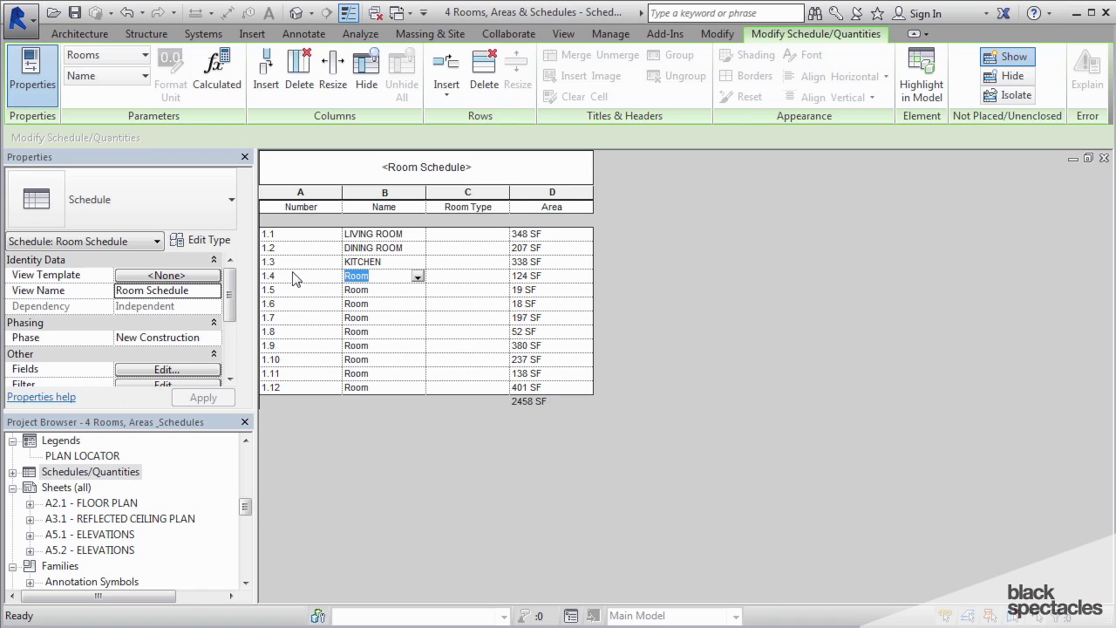
{"action": "type", "text": "HALL"}
{"action": "left_click", "coordinate": [384, 290]}
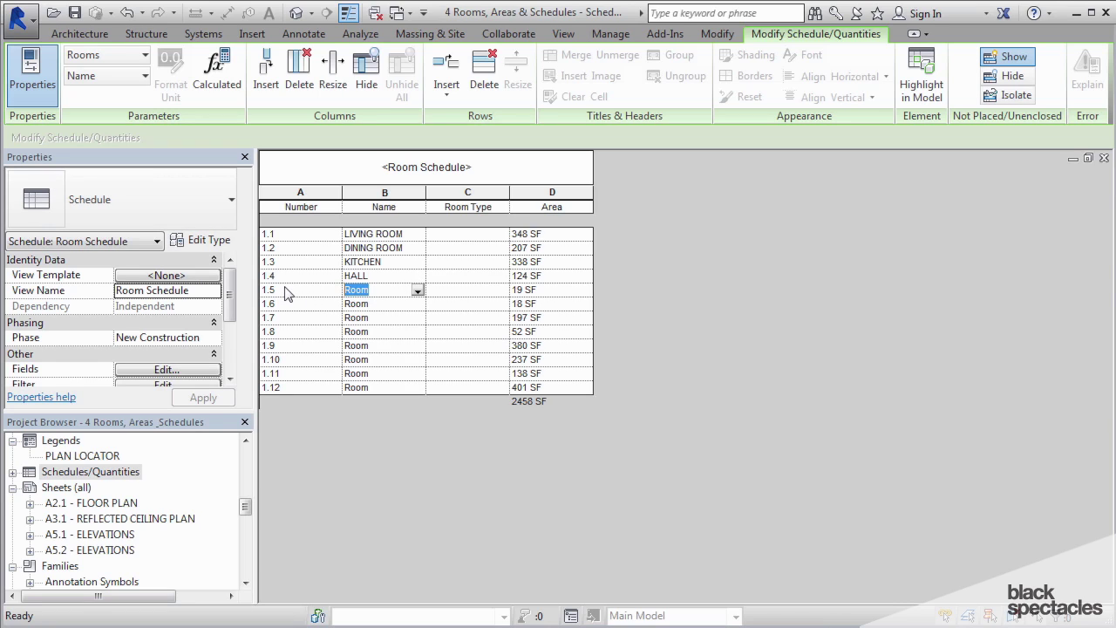
{"action": "type", "text": "MECHANICAL"}
{"action": "left_click", "coordinate": [382, 305]}
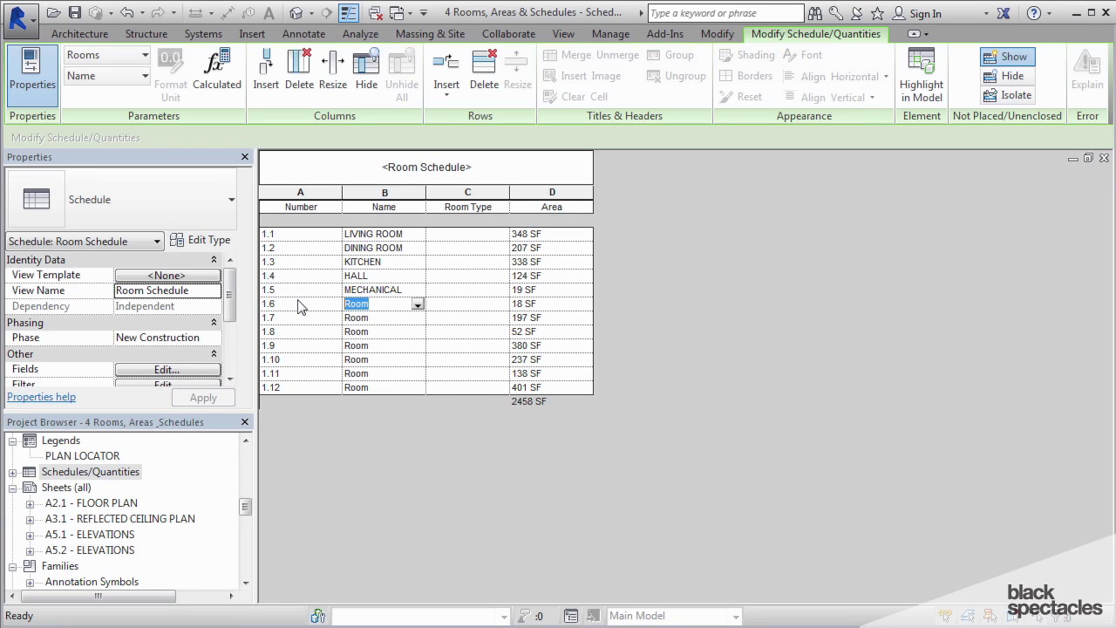
{"action": "type", "text": "POWDER ROOM"}
{"action": "left_click", "coordinate": [410, 331]}
{"action": "left_click", "coordinate": [419, 332]}
{"action": "left_click", "coordinate": [419, 317]}
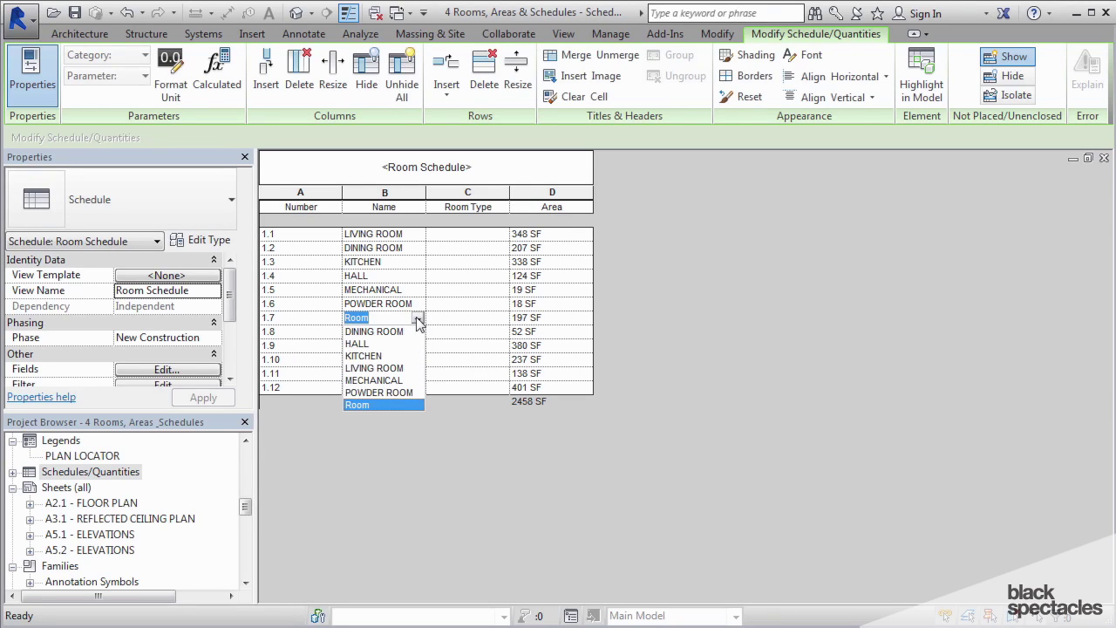
Name rooms 1.7–1.9 MASTER BATH, MASTER CLOSET and MASTER BEDROOM.
{"action": "left_click", "coordinate": [290, 313]}
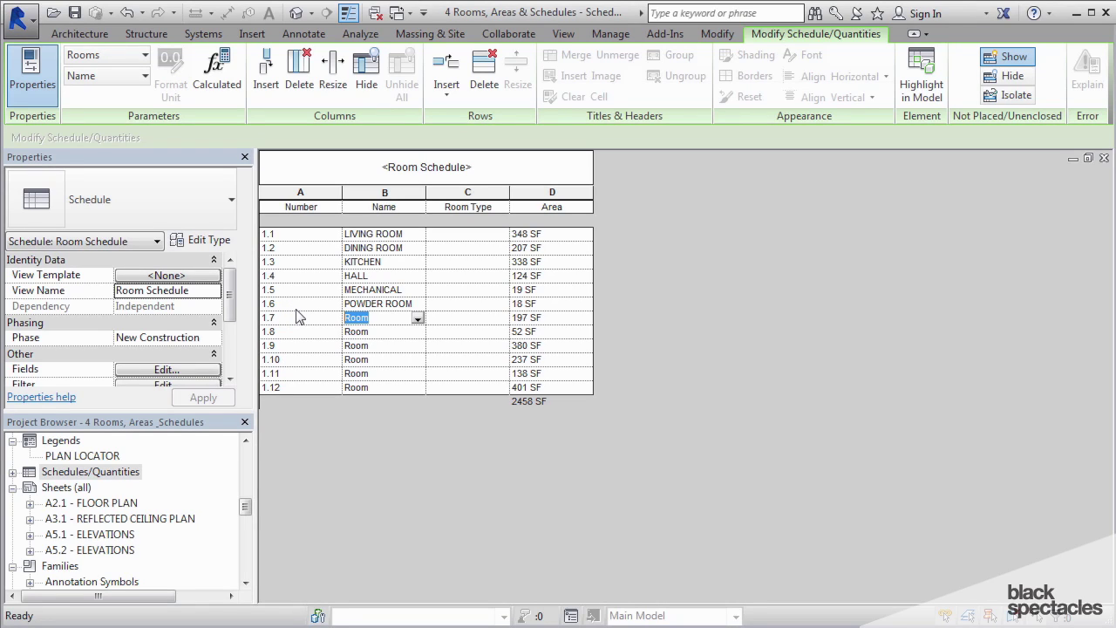
{"action": "type", "text": "MASTER BATH"}
{"action": "left_click", "coordinate": [408, 333]}
{"action": "left_click", "coordinate": [417, 332]}
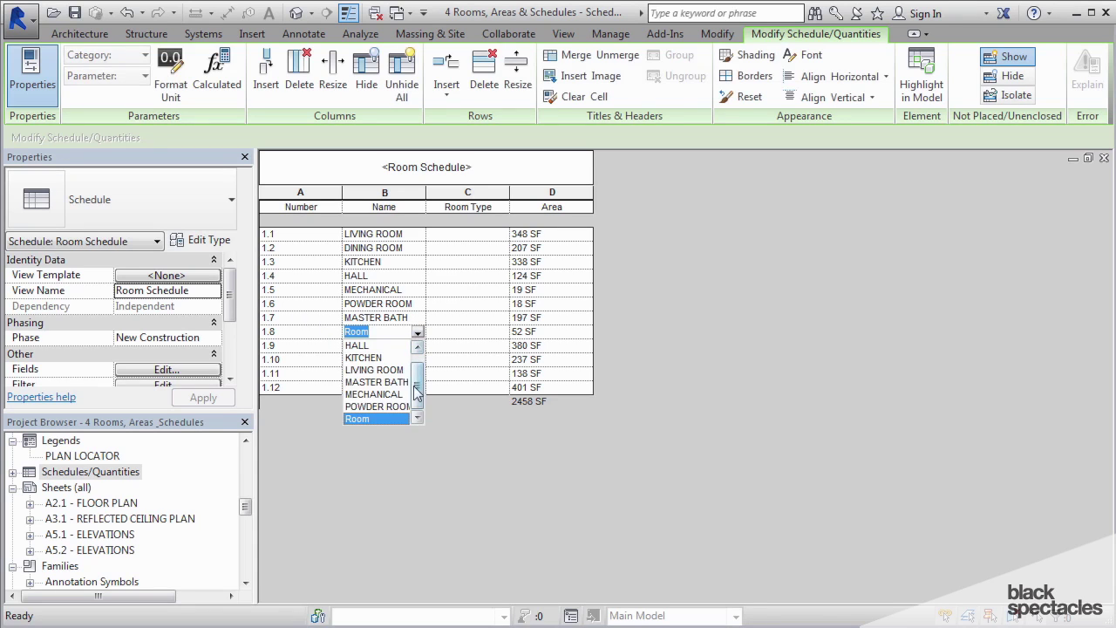
{"action": "left_click", "coordinate": [378, 332]}
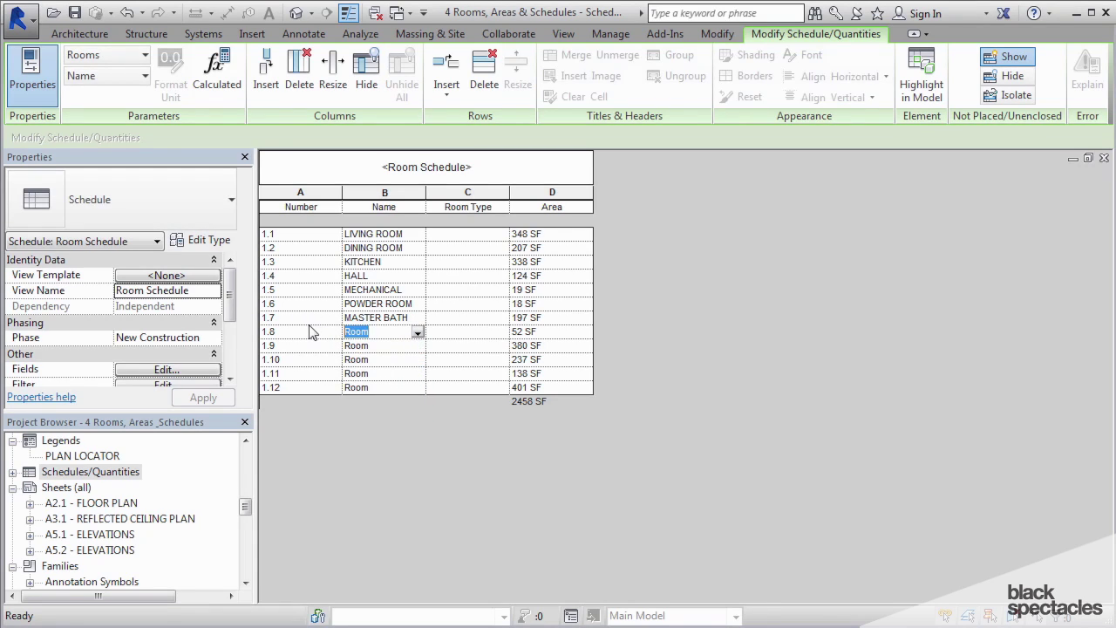
{"action": "type", "text": "MASTER B"}
{"action": "key", "text": "BackSpace"}
{"action": "type", "text": "CLOSET"}
{"action": "left_click", "coordinate": [400, 346]}
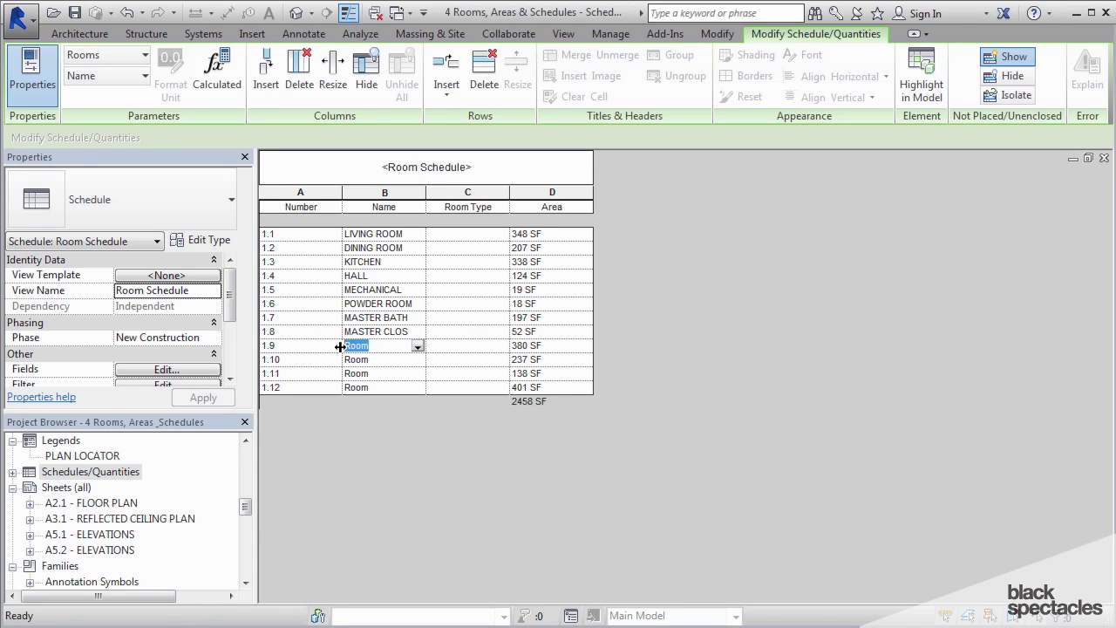
{"action": "type", "text": "MASTER BE"}
{"action": "type", "text": "DROOM"}
{"action": "left_click", "coordinate": [390, 364]}
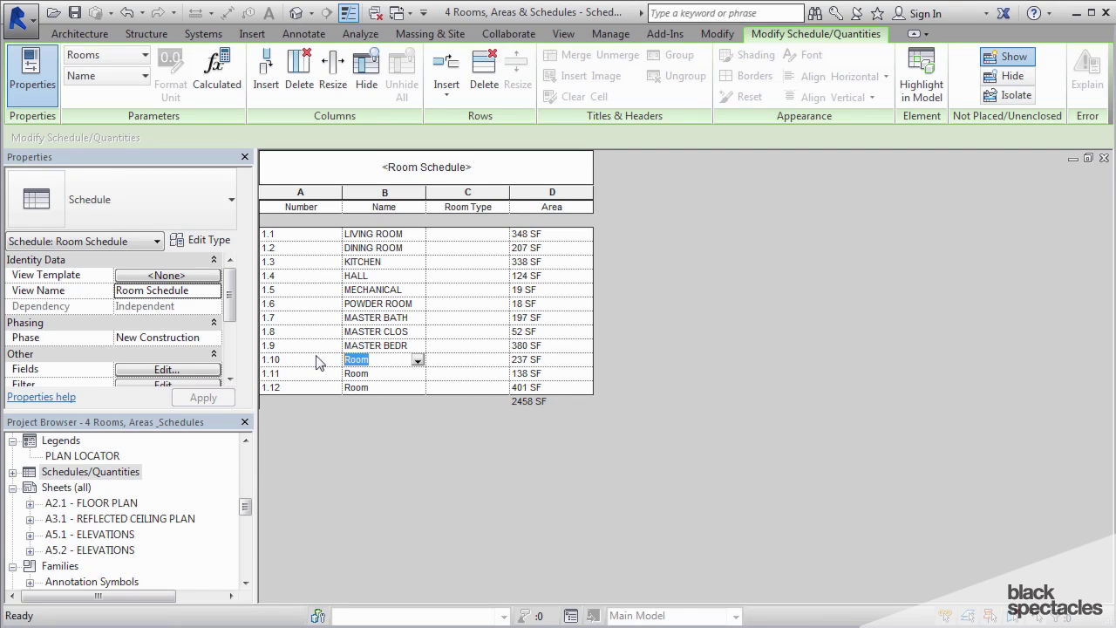
Name rooms 1.10 and 1.11 BEDROOM and BATH, and type CARPORT for room 1.12.
{"action": "type", "text": "BEDROOM"}
{"action": "left_click", "coordinate": [389, 374]}
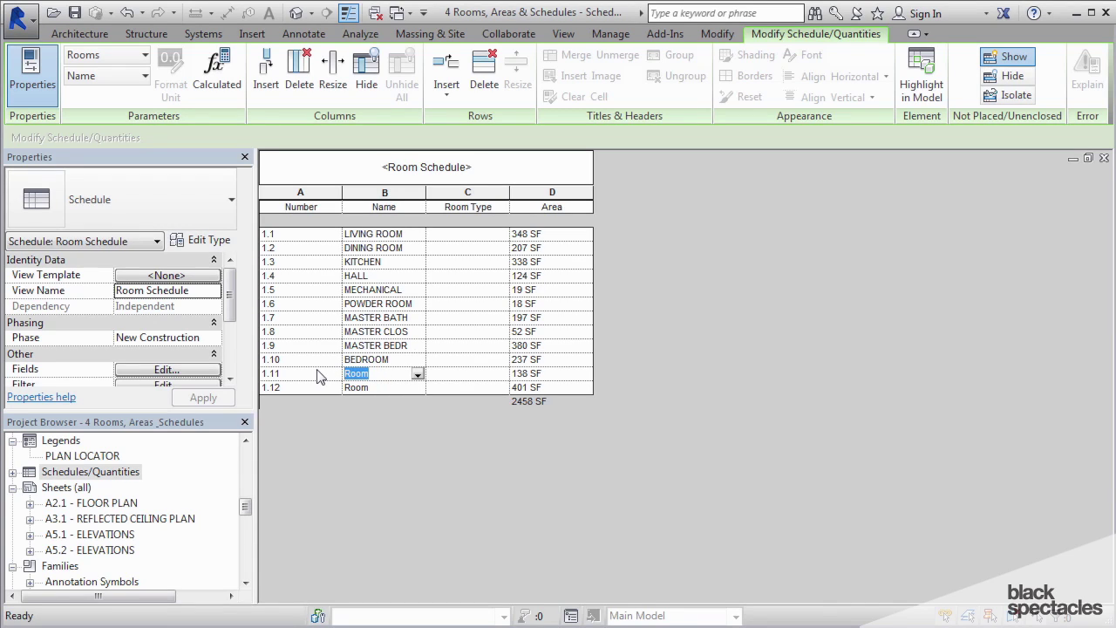
{"action": "type", "text": "BATH"}
{"action": "left_click", "coordinate": [405, 389]}
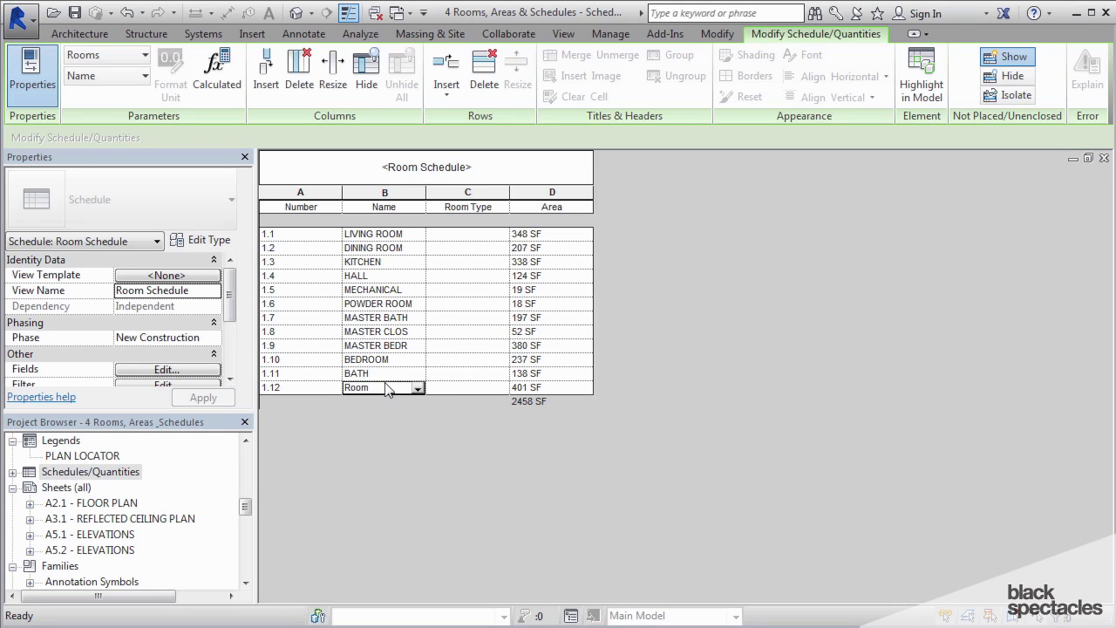
{"action": "type", "text": "CARP"}
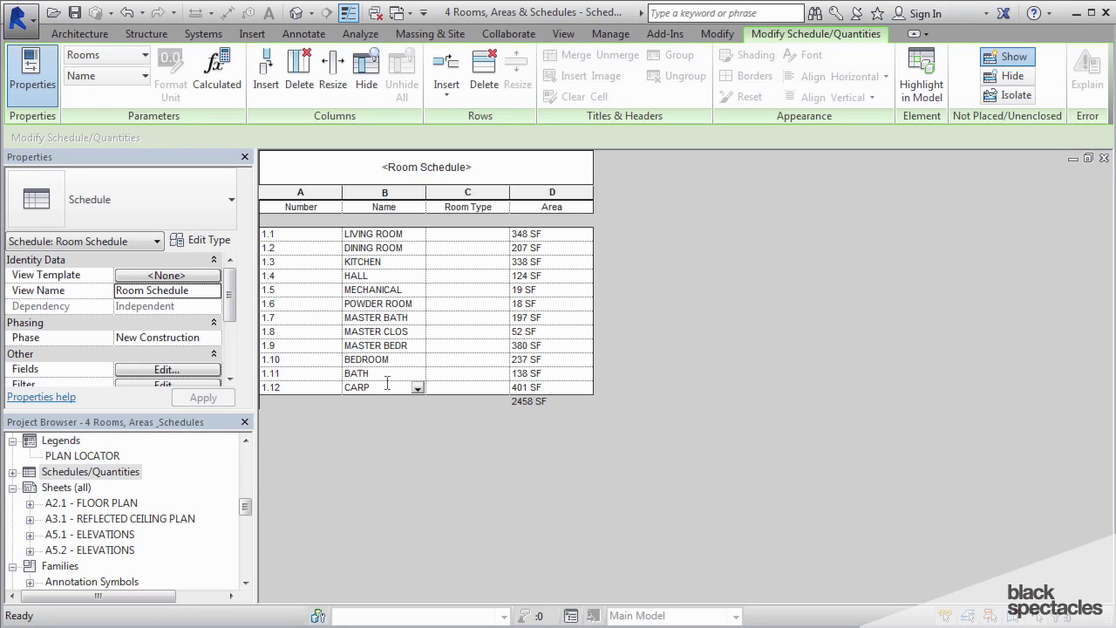
{"action": "type", "text": "ORT"}
Scroll the Project Browser to locate the Level 1 floor plan.
{"action": "left_click_drag", "start_coordinate": [242, 507], "coordinate": [229, 471]}
Open the Level 1 floor plan and view the renamed bath, bedroom, hall and powder room tags.
{"action": "double_click", "coordinate": [131, 519]}
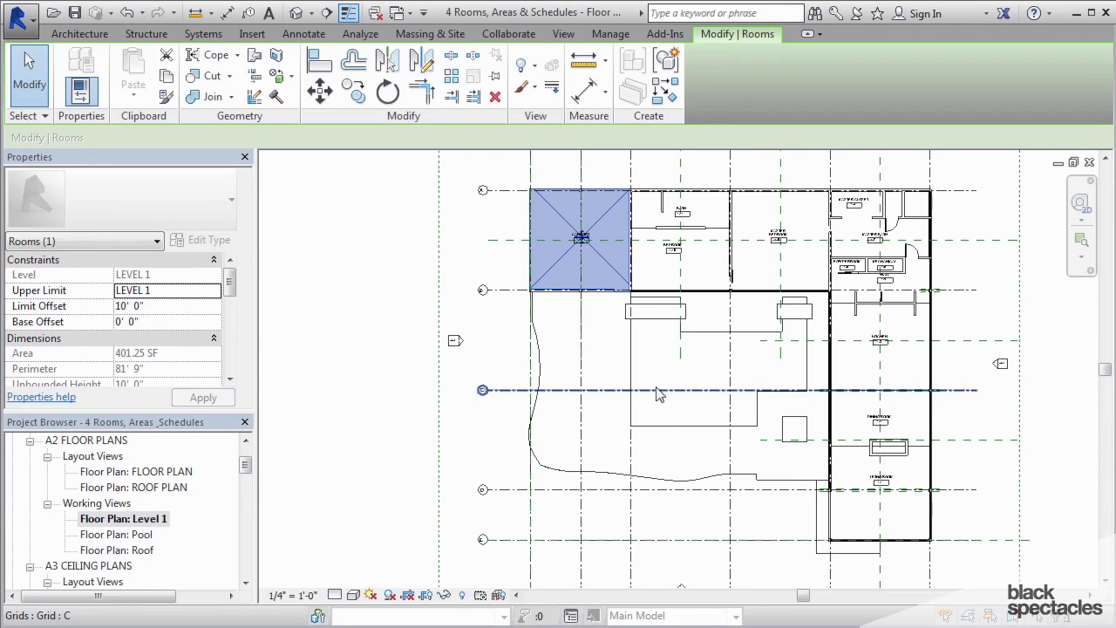
{"action": "scroll", "coordinate": [712, 388], "scroll_direction": "up", "scroll_amount": 5}
{"action": "scroll", "coordinate": [439, 332], "scroll_direction": "up", "scroll_amount": 5}
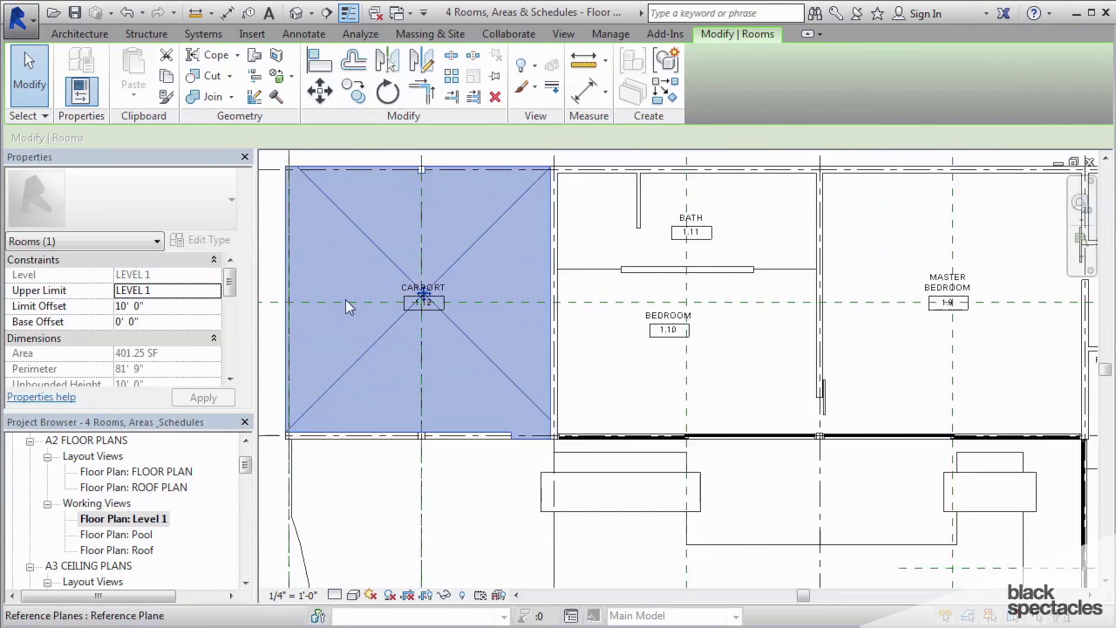
{"action": "middle_click_drag", "start_coordinate": [822, 271], "coordinate": [662, 437]}
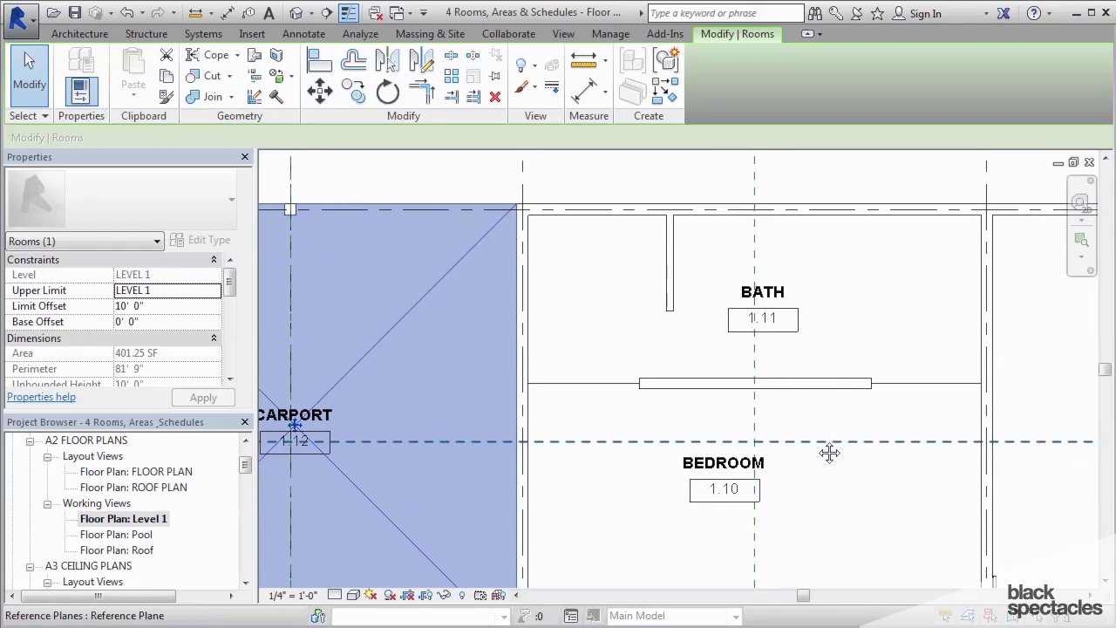
{"action": "middle_click_drag", "start_coordinate": [828, 451], "coordinate": [376, 291]}
{"action": "middle_click_drag", "start_coordinate": [690, 361], "coordinate": [428, 215]}
{"action": "scroll", "coordinate": [705, 401], "scroll_direction": "down", "scroll_amount": 1}
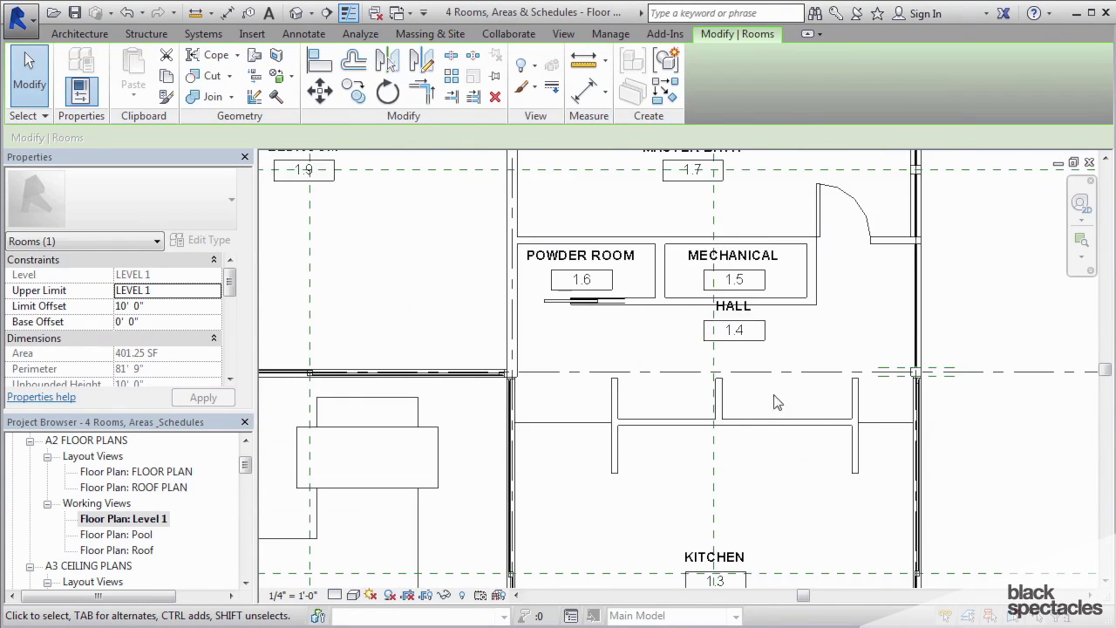
{"action": "scroll", "coordinate": [738, 340], "scroll_direction": "down", "scroll_amount": 3}
{"action": "scroll", "coordinate": [744, 353], "scroll_direction": "up", "scroll_amount": 5}
Nudge the HALL 1.4 room tag slightly down and to the right.
{"action": "left_click", "coordinate": [734, 333]}
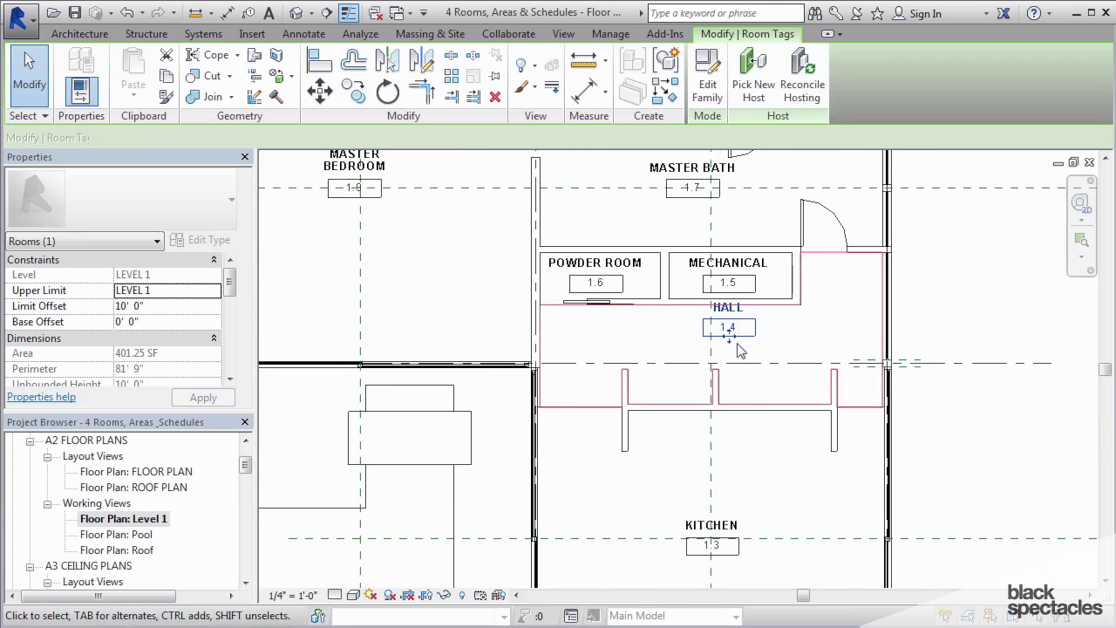
{"action": "scroll", "coordinate": [726, 343], "scroll_direction": "up", "scroll_amount": 2}
{"action": "left_click_drag", "start_coordinate": [729, 342], "coordinate": [760, 364]}
{"action": "left_click", "coordinate": [898, 319]}
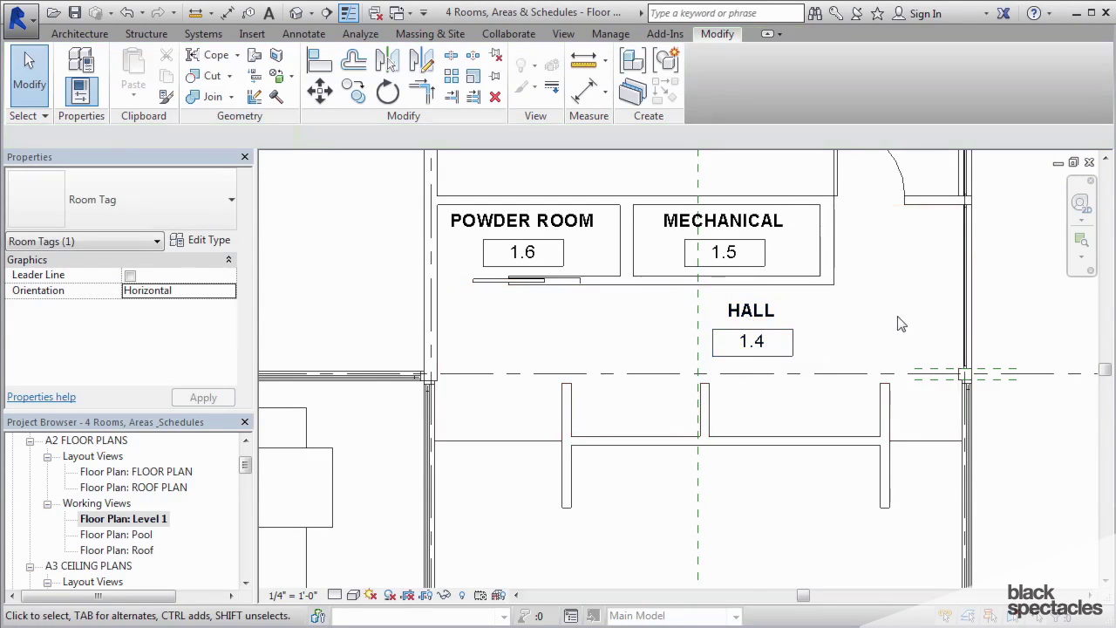
{"action": "scroll", "coordinate": [872, 357], "scroll_direction": "down", "scroll_amount": 4}
{"action": "scroll", "coordinate": [855, 360], "scroll_direction": "down", "scroll_amount": 1}
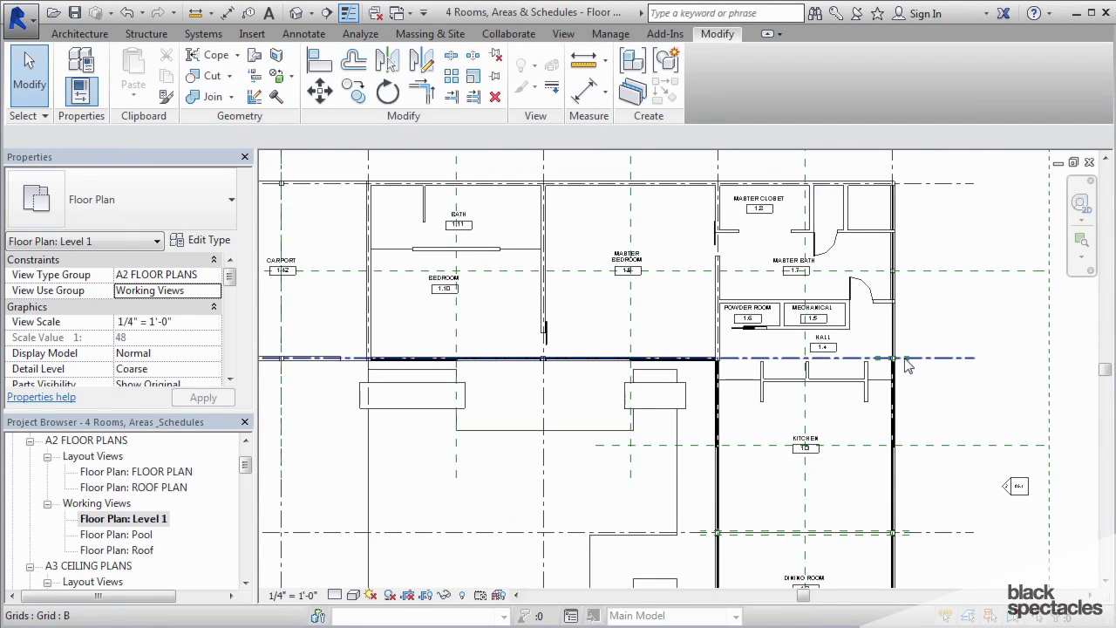